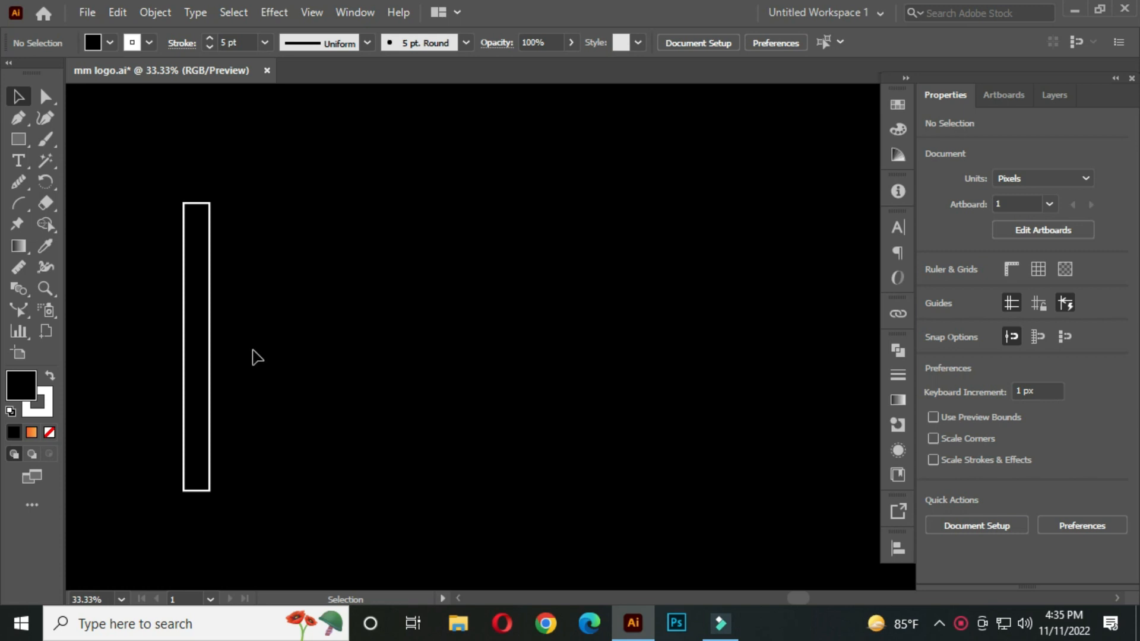
# Copy the tall rectangle sideways and repeat the copy four times to make a row of six evenly spaced bars.
pyautogui.moveTo(158, 185); pyautogui.dragTo(275, 343)
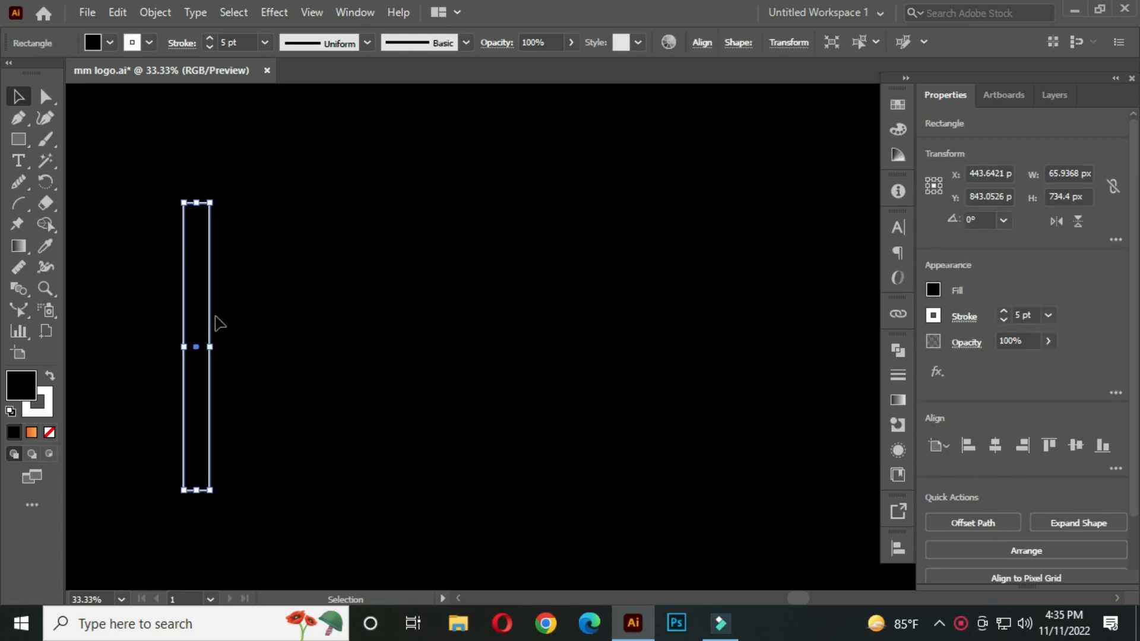
pyautogui.moveTo(212, 310); pyautogui.dragTo(266, 316)
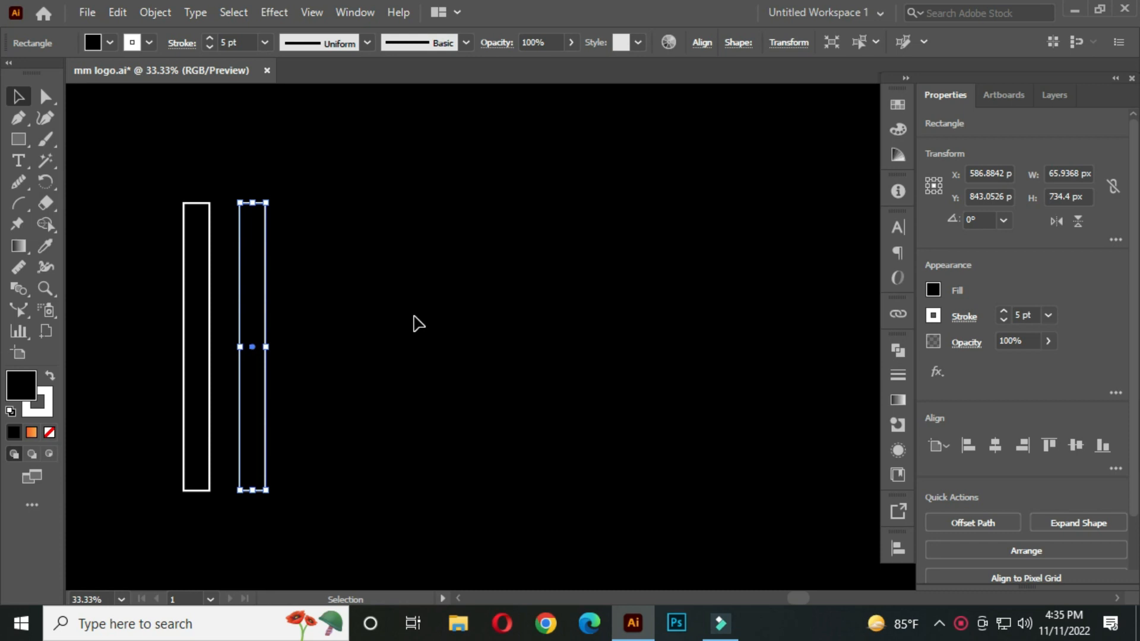
pyautogui.press('a')
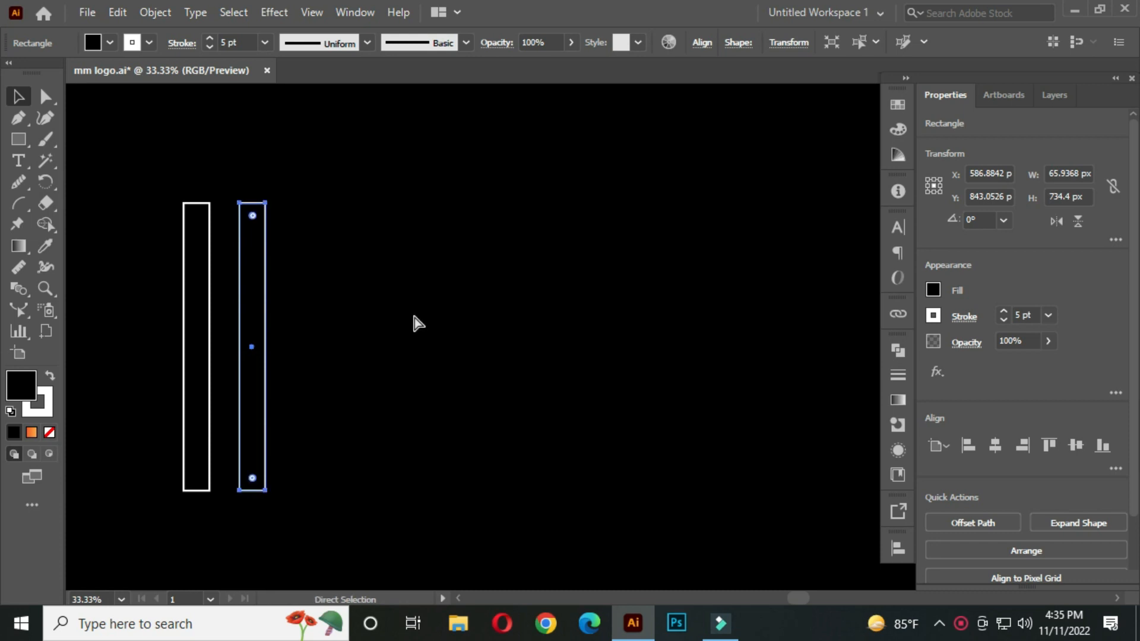
pyautogui.hotkey('ctrl', 'd')
pyautogui.hotkey('ctrl', 'd')
pyautogui.hotkey('ctrl', 'd')
pyautogui.hotkey('ctrl', 'd')
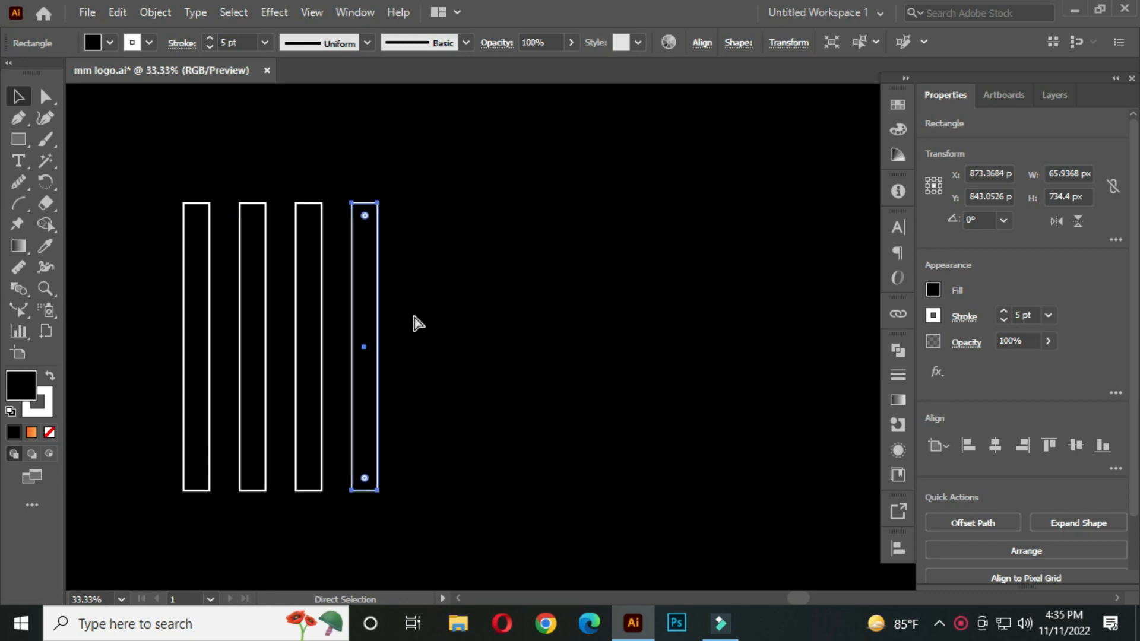
# Move the row of six bars toward the canvas centre and resize it to about 691 × 857 px.
pyautogui.press('v')
pyautogui.moveTo(141, 174); pyautogui.dragTo(525, 444)
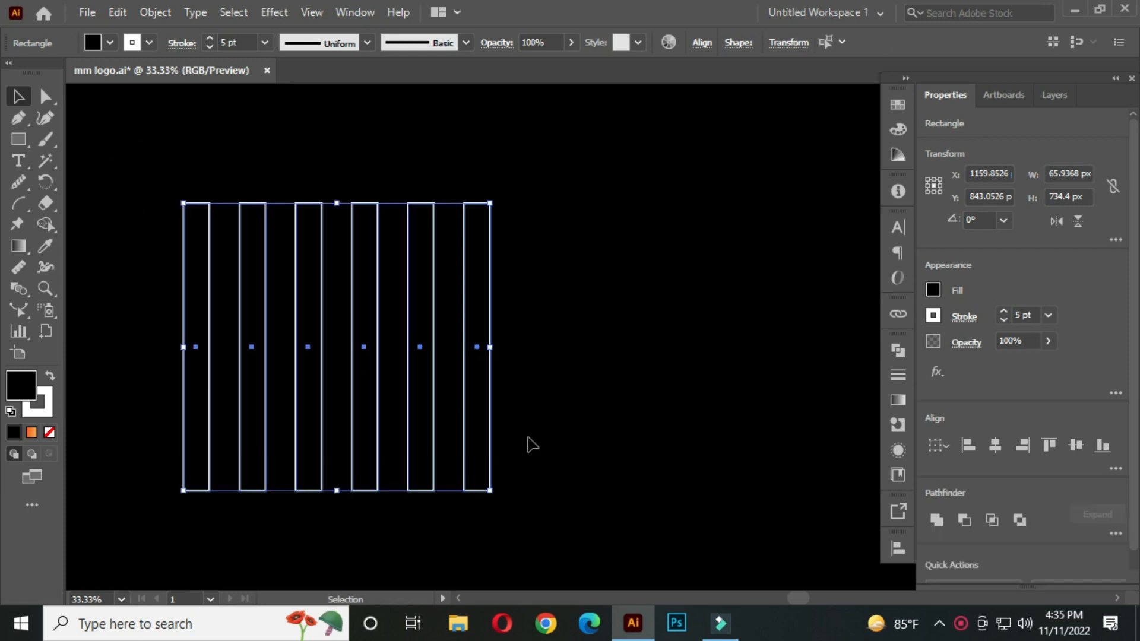
pyautogui.moveTo(411, 345); pyautogui.dragTo(487, 340)
pyautogui.moveTo(414, 487); pyautogui.dragTo(415, 533)
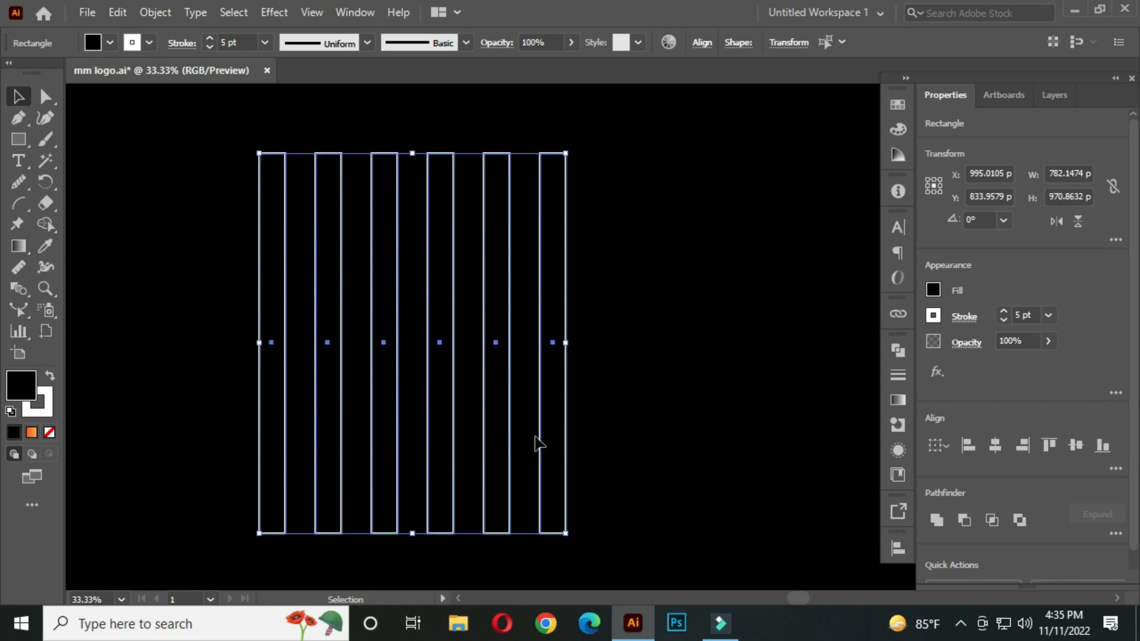
pyautogui.moveTo(565, 532); pyautogui.dragTo(547, 511)
pyautogui.click(629, 340)
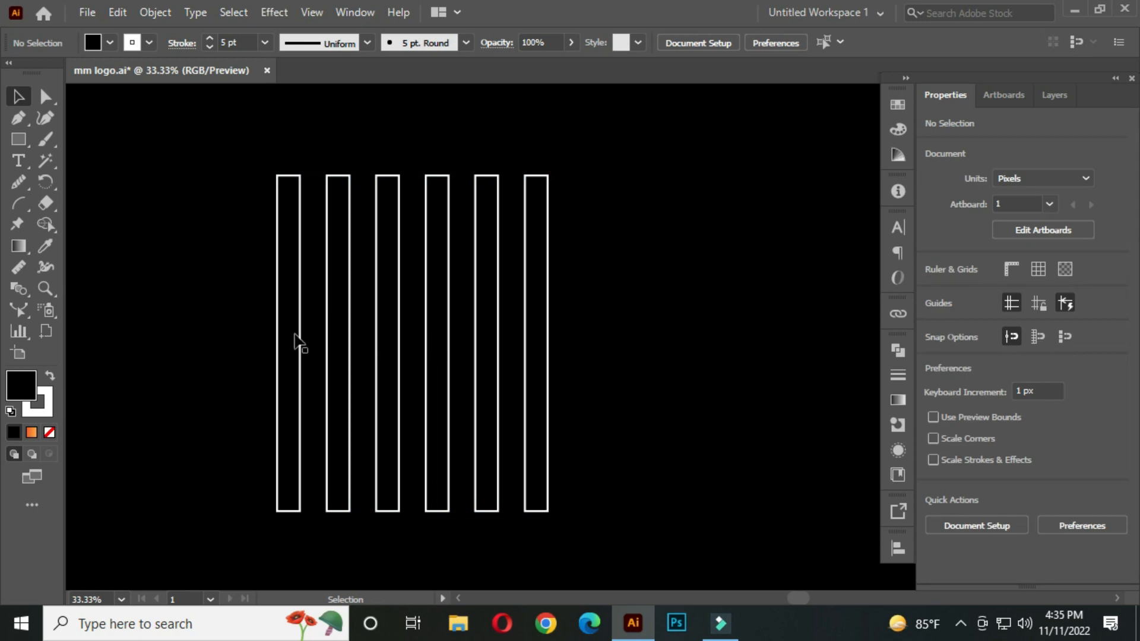
# Create a copy of all six vertical bars rotated by -50° about the centre of the row.
pyautogui.moveTo(230, 140); pyautogui.dragTo(613, 419)
pyautogui.click(47, 180)
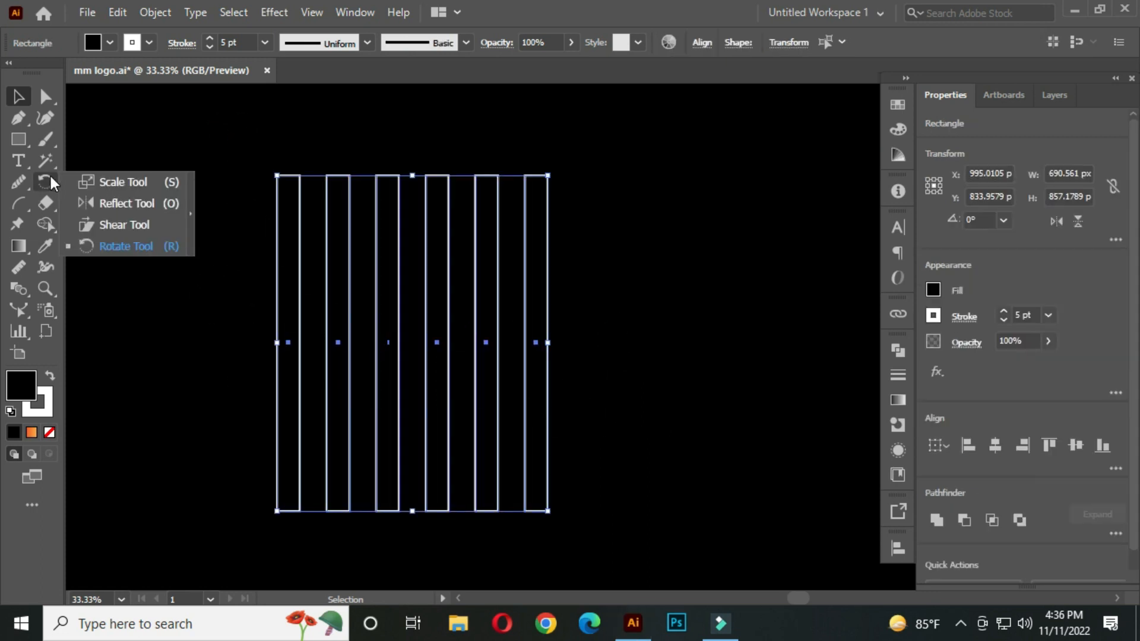
pyautogui.click(120, 245)
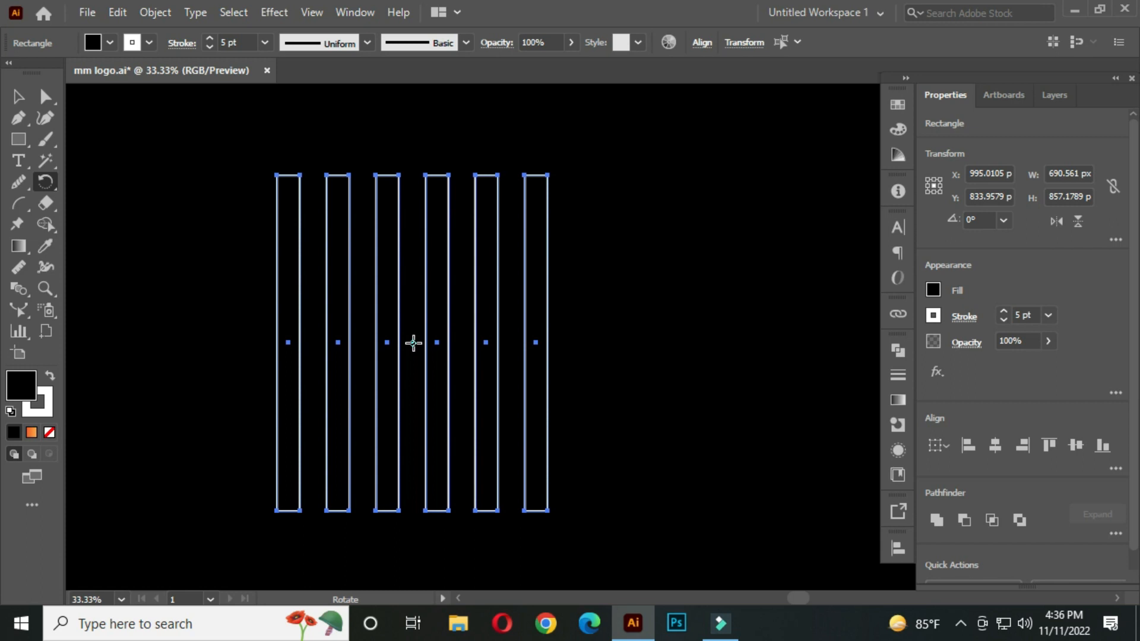
pyautogui.keyDown('alt'); pyautogui.click(414, 343); pyautogui.keyUp('alt')
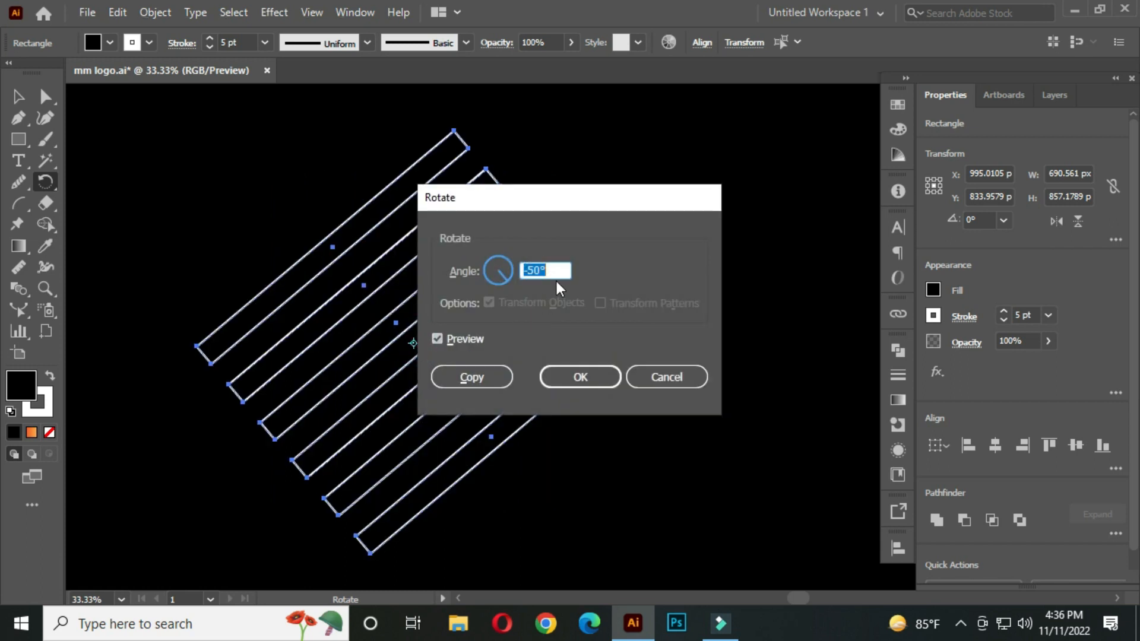
pyautogui.doubleClick(552, 269)
pyautogui.click(494, 377)
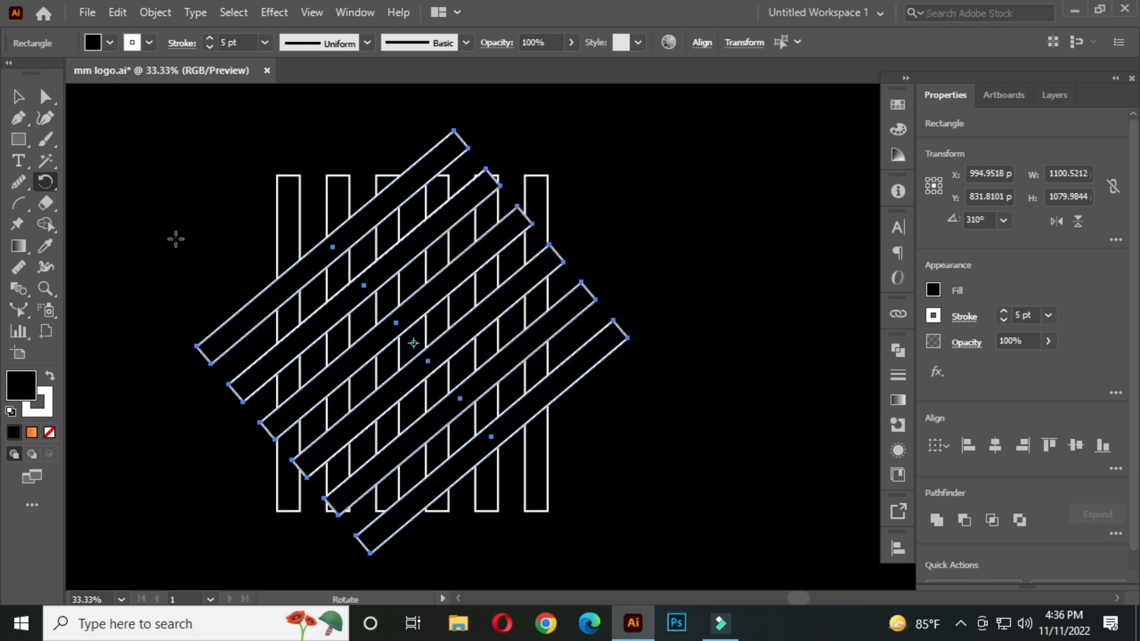
# Remove the fill from the six rotated bars, keeping only their white outlines.
pyautogui.click(22, 98)
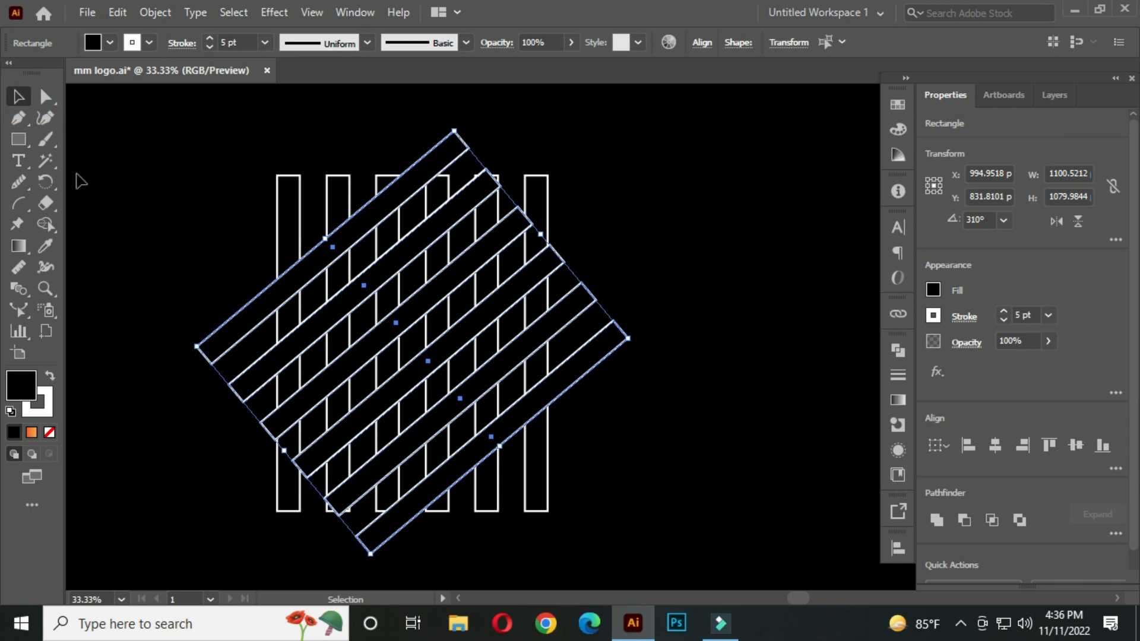
pyautogui.click(109, 44)
pyautogui.click(11, 72)
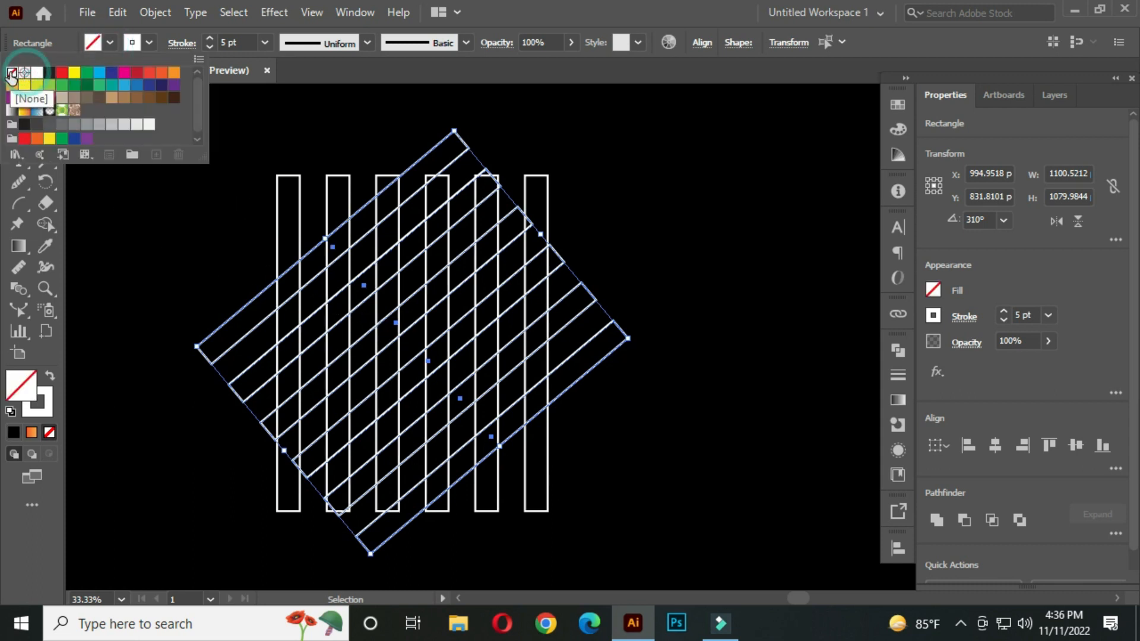
pyautogui.click(421, 259)
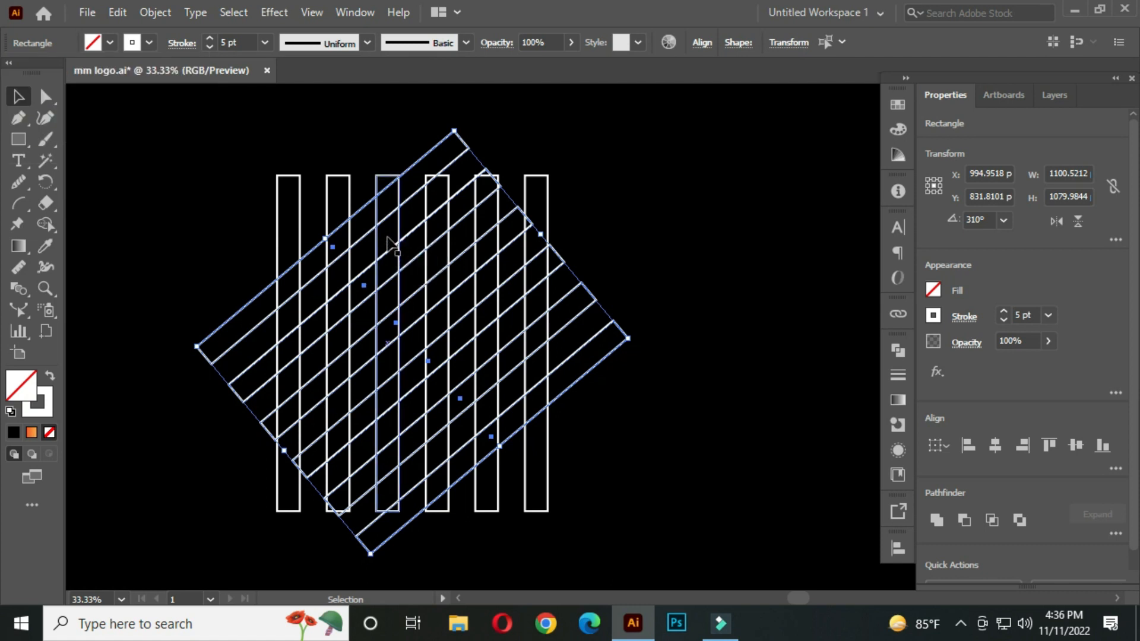
# Create a reflected copy of the six diagonal bars across the vertical axis.
pyautogui.rightClick(414, 214)
pyautogui.click(505, 492)
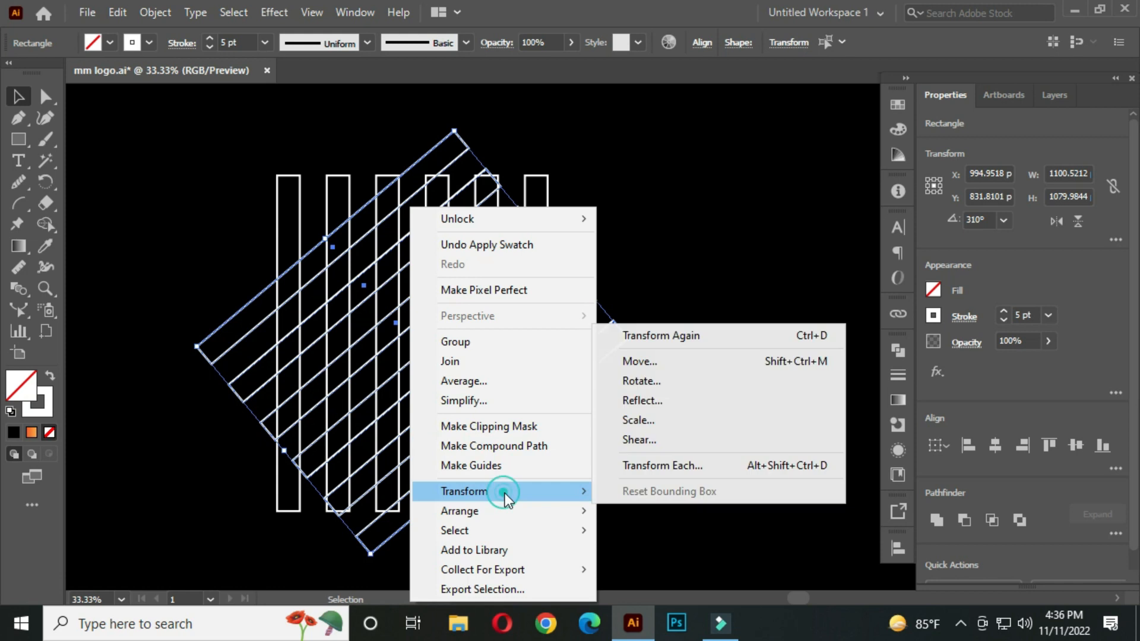
pyautogui.click(671, 400)
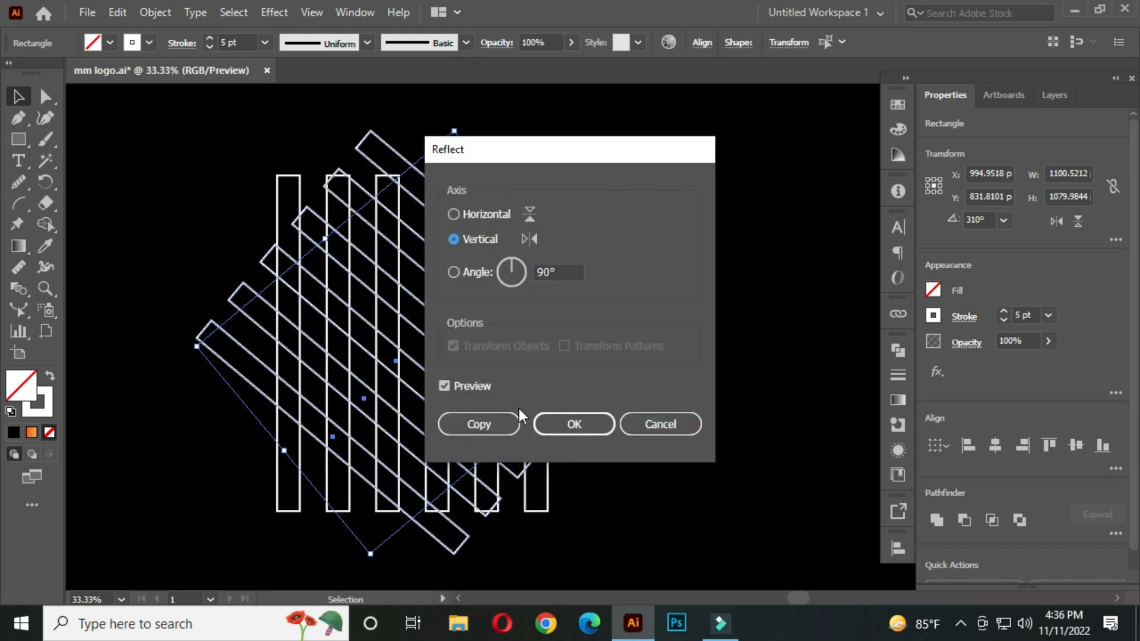
pyautogui.click(475, 424)
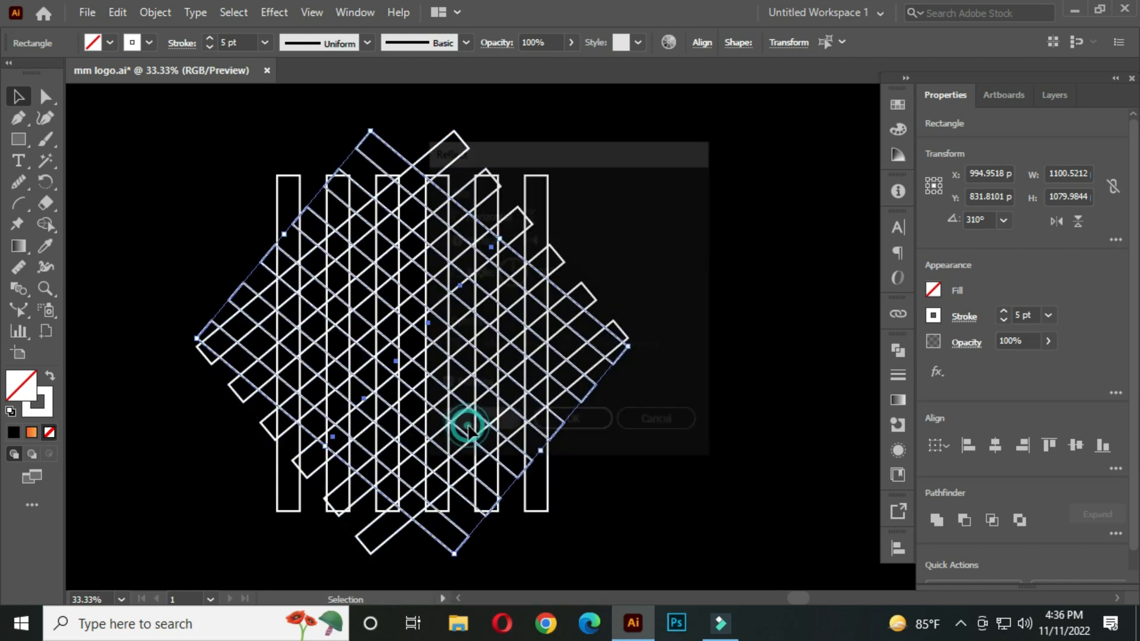
pyautogui.click(215, 183)
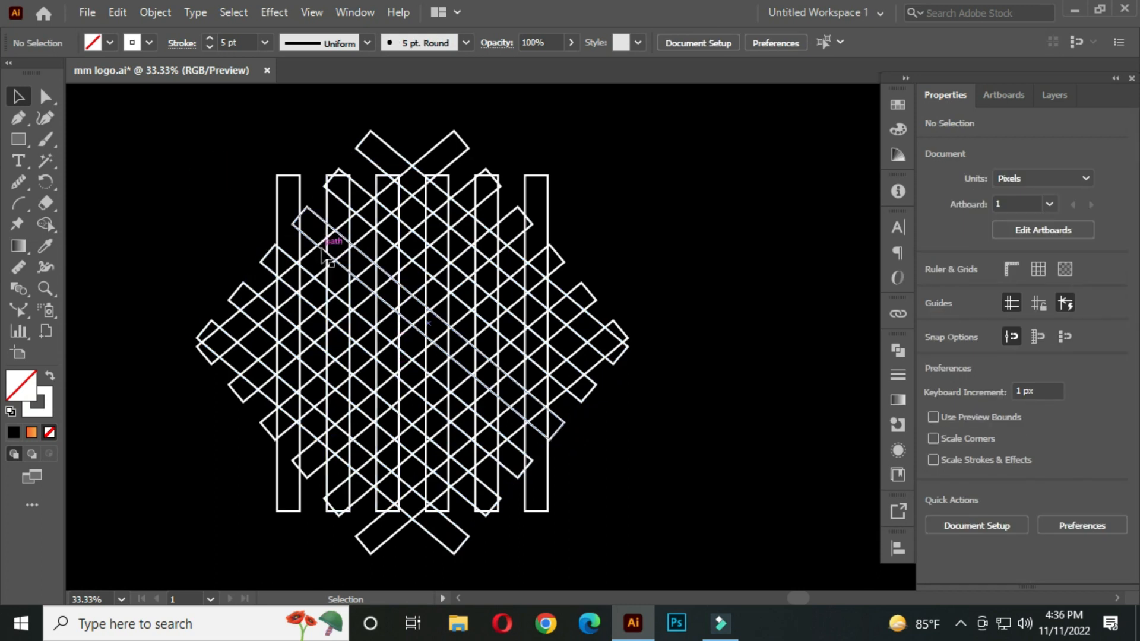
# Delete the two uppermost bars of each diagonal set, four bars in all.
pyautogui.click(381, 141)
pyautogui.click(492, 132)
pyautogui.scroll(2, 389, 143)
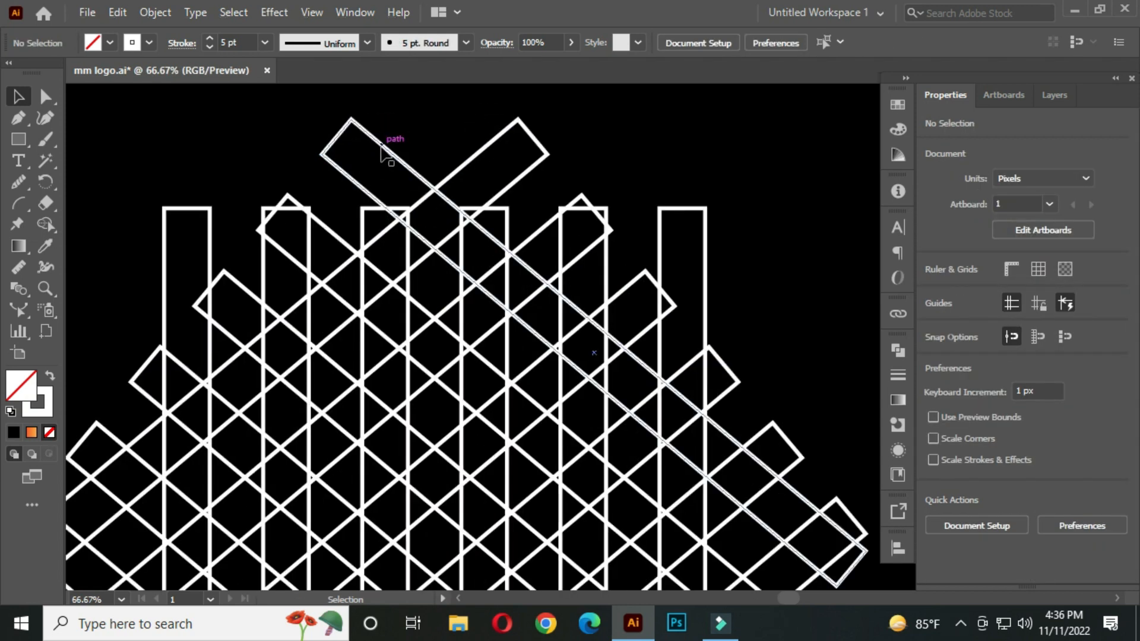
pyautogui.click(377, 146)
pyautogui.keyDown('shift'); pyautogui.click(470, 161); pyautogui.keyUp('shift')
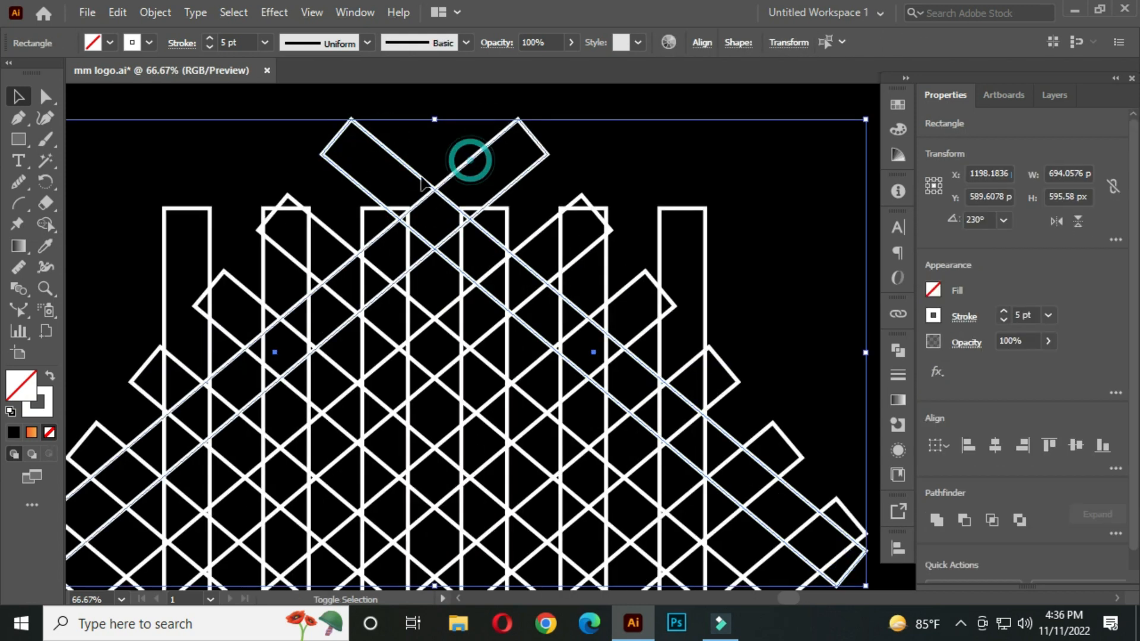
pyautogui.keyDown('shift'); pyautogui.click(333, 235); pyautogui.keyUp('shift')
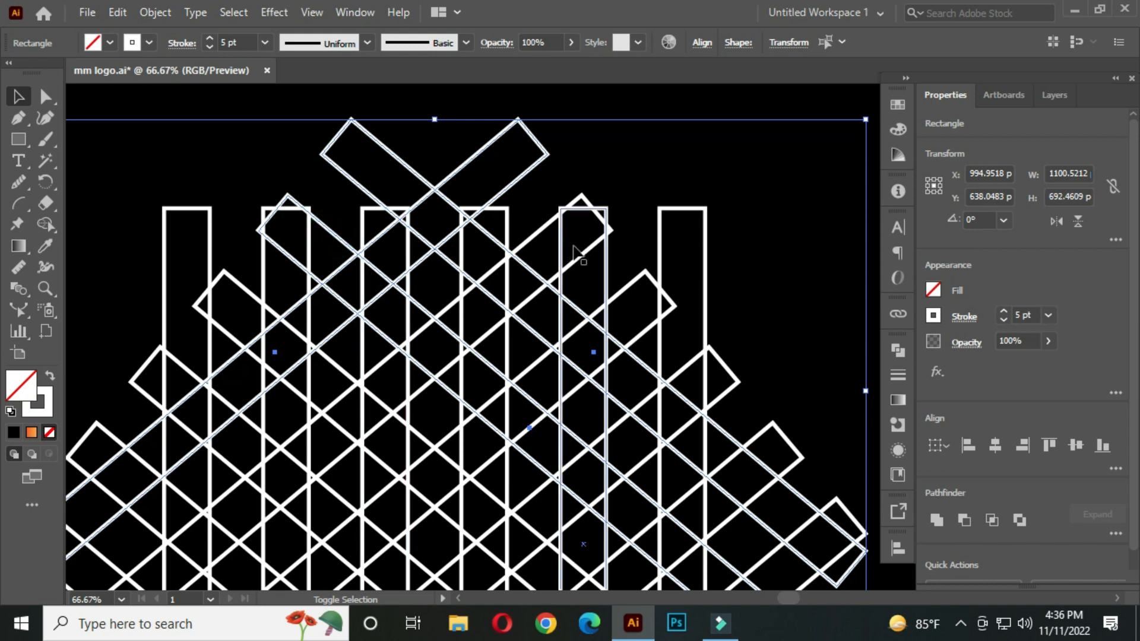
pyautogui.keyDown('shift'); pyautogui.click(534, 238); pyautogui.keyUp('shift')
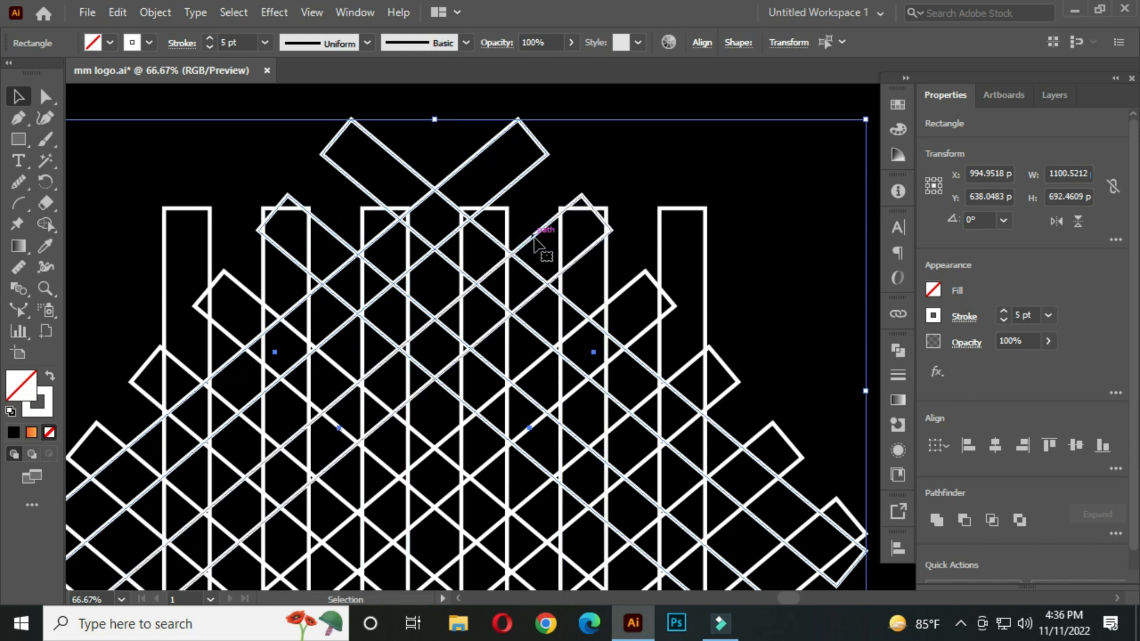
pyautogui.scroll(-2, 534, 239)
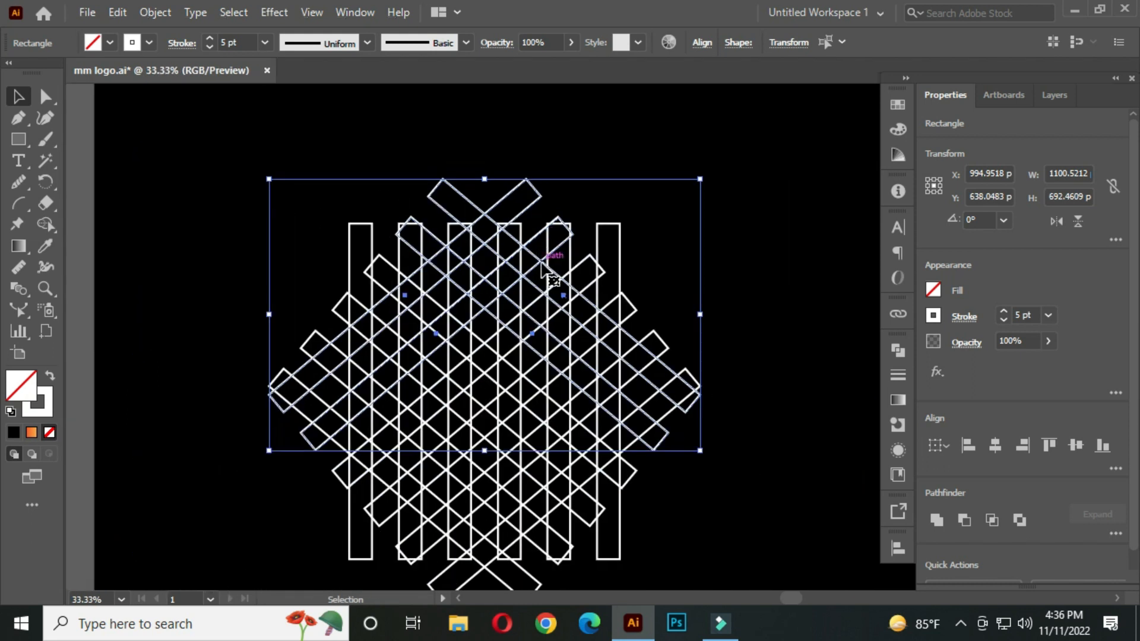
pyautogui.press('Delete')
pyautogui.moveTo(558, 379); pyautogui.dragTo(546, 298)
pyautogui.click(736, 302)
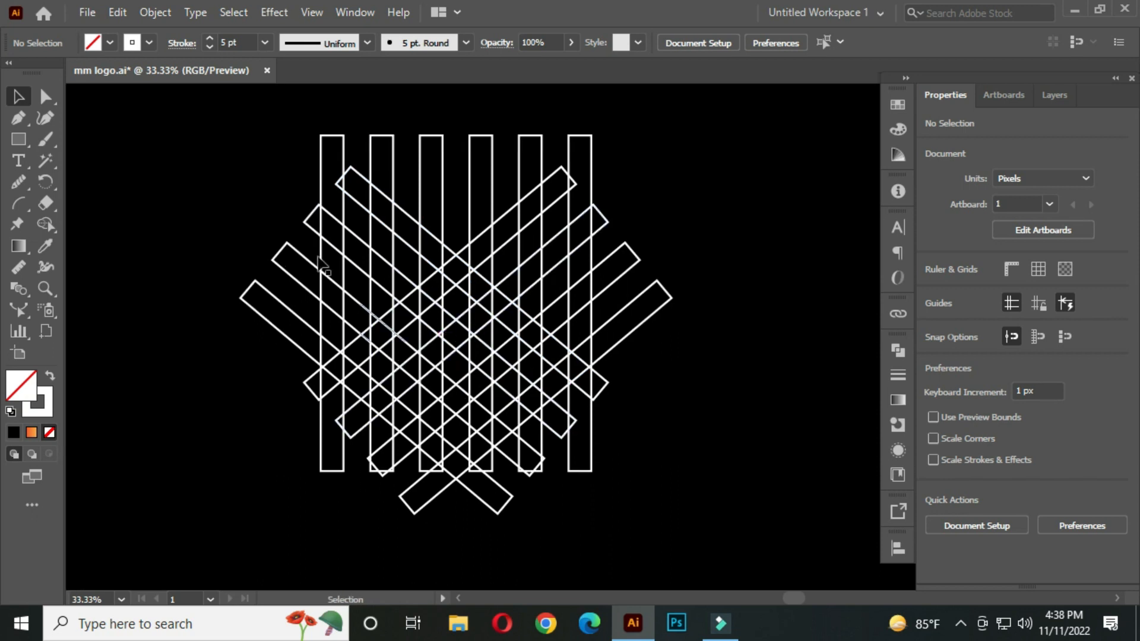
# With the Shape Builder and a white fill, merge the grid regions that form an angular M with two outer legs.
pyautogui.moveTo(207, 104); pyautogui.dragTo(746, 532)
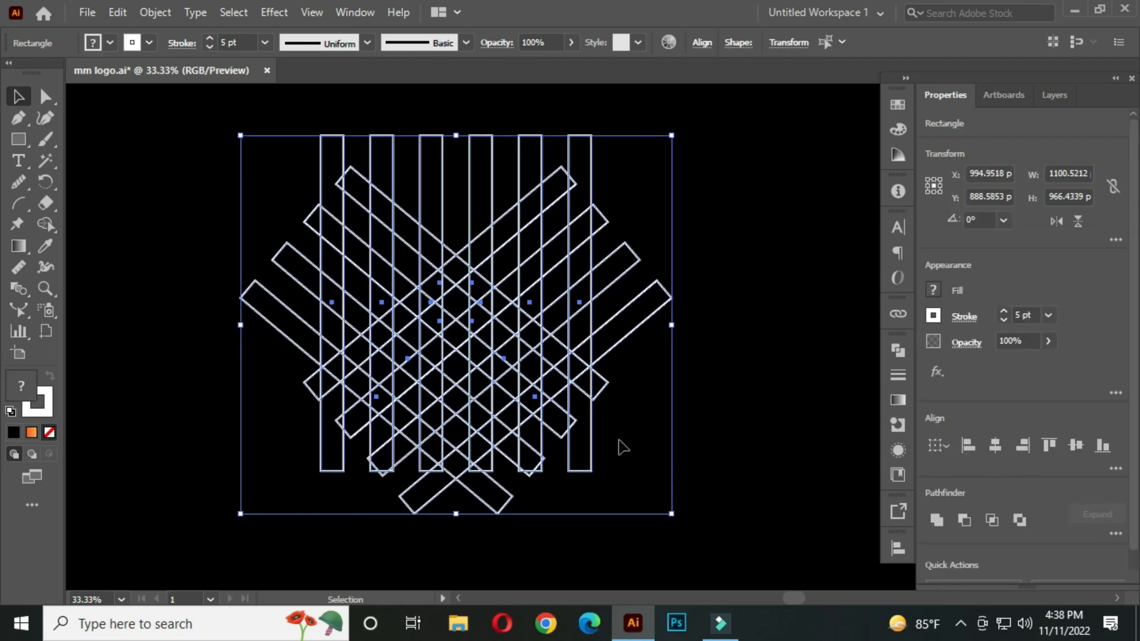
pyautogui.click(37, 227)
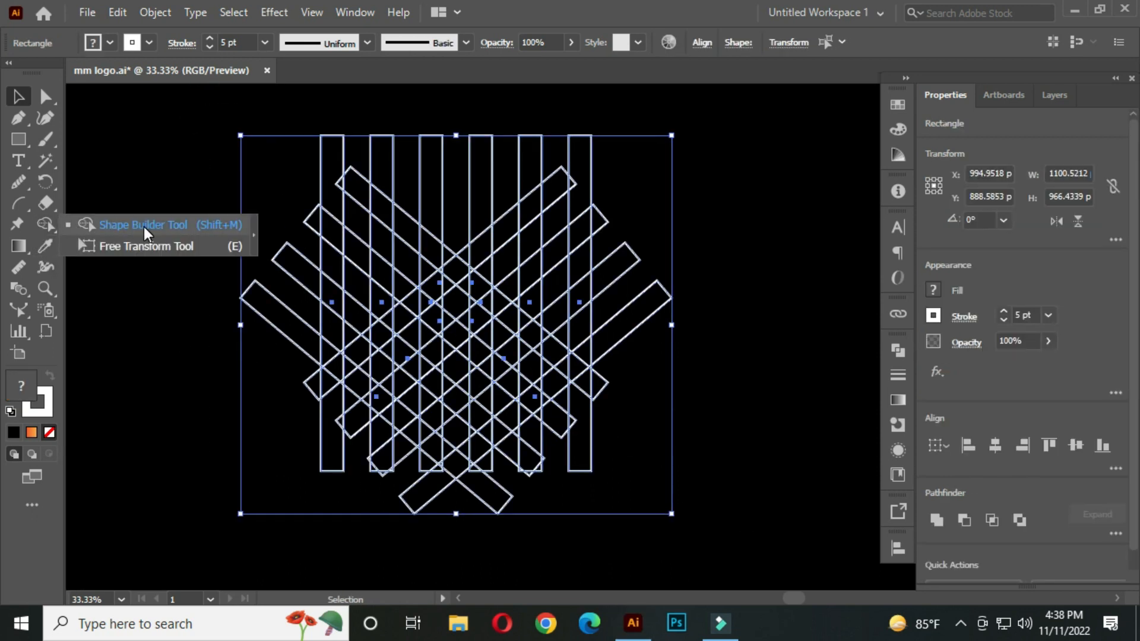
pyautogui.click(144, 226)
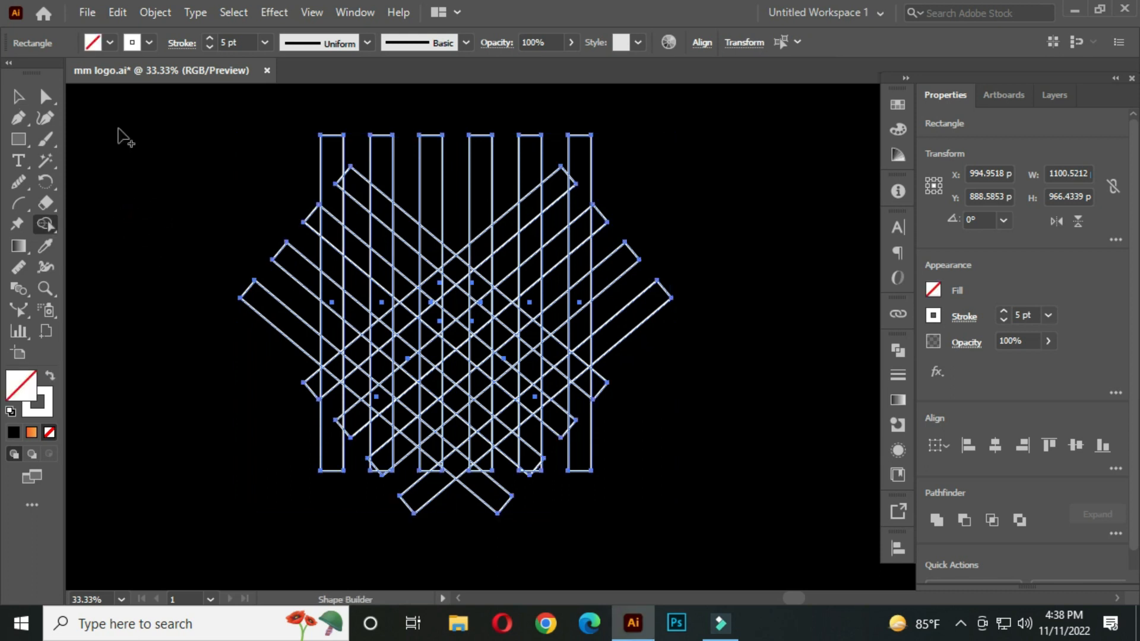
pyautogui.click(108, 44)
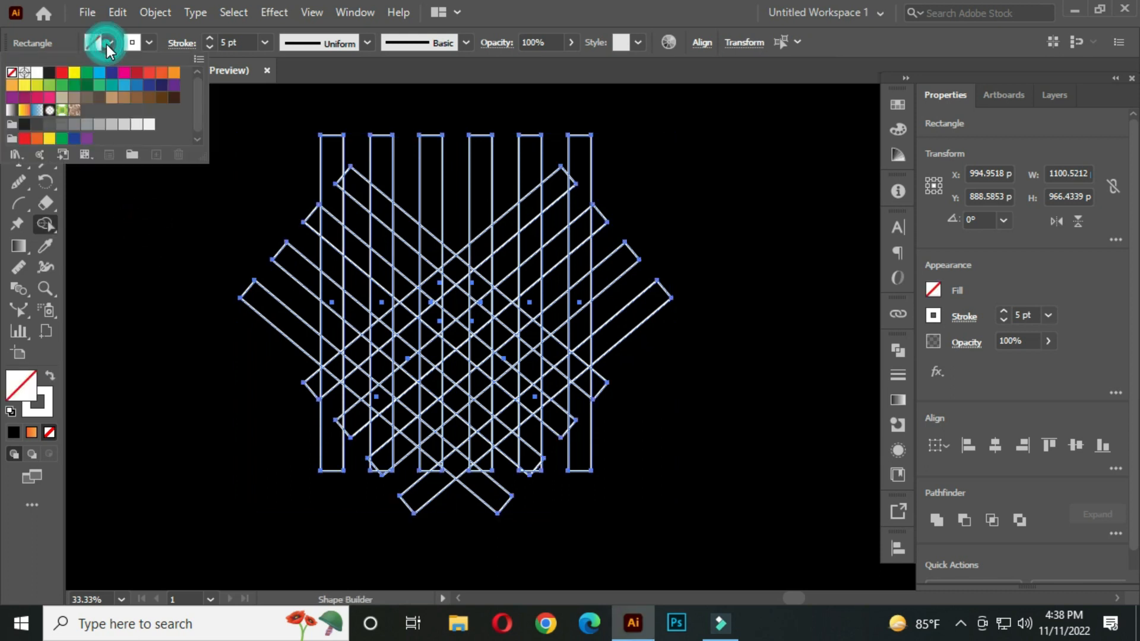
pyautogui.click(37, 74)
pyautogui.click(386, 346)
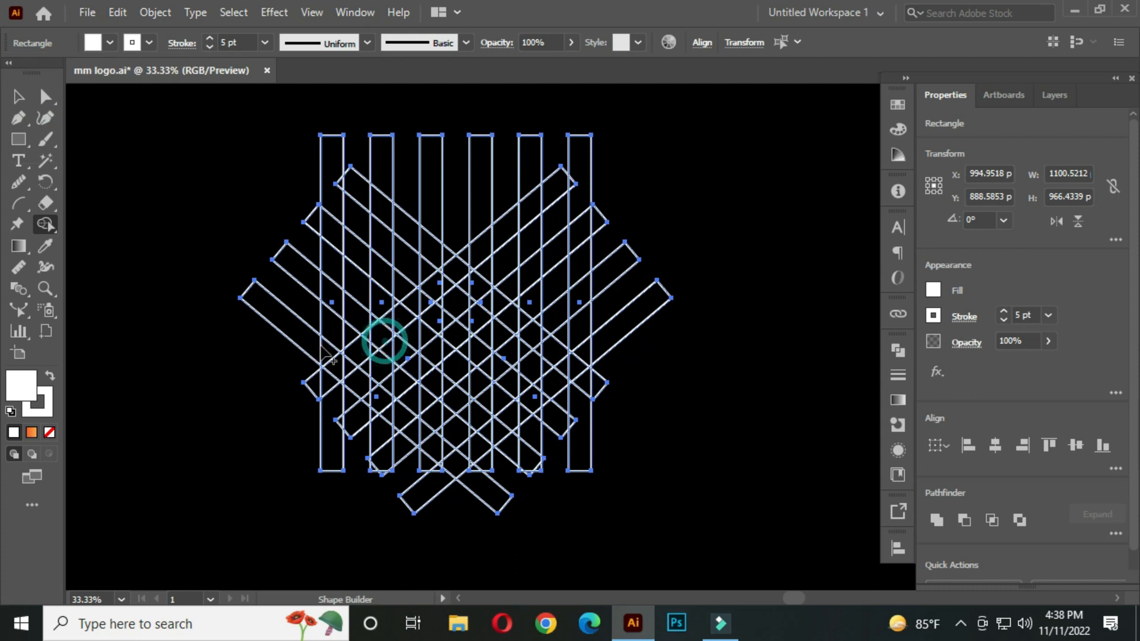
pyautogui.moveTo(335, 367)
pyautogui.mouseDown()
pyautogui.moveTo(336, 235)
pyautogui.moveTo(386, 266)
pyautogui.mouseUp()
pyautogui.moveTo(434, 313)
pyautogui.mouseDown()
pyautogui.moveTo(459, 331)
pyautogui.moveTo(580, 234)
pyautogui.moveTo(582, 380)
pyautogui.mouseUp()
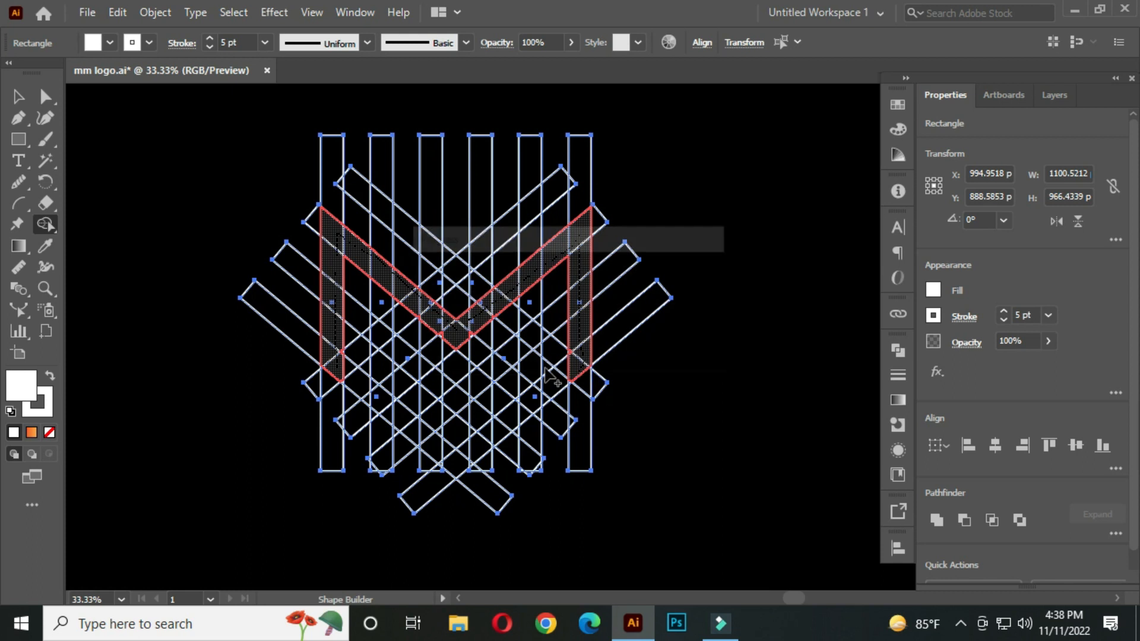
# Merge the small leftover slivers along the edges of the M's legs and central V into the white shape.
pyautogui.scroll(5, 380, 300)
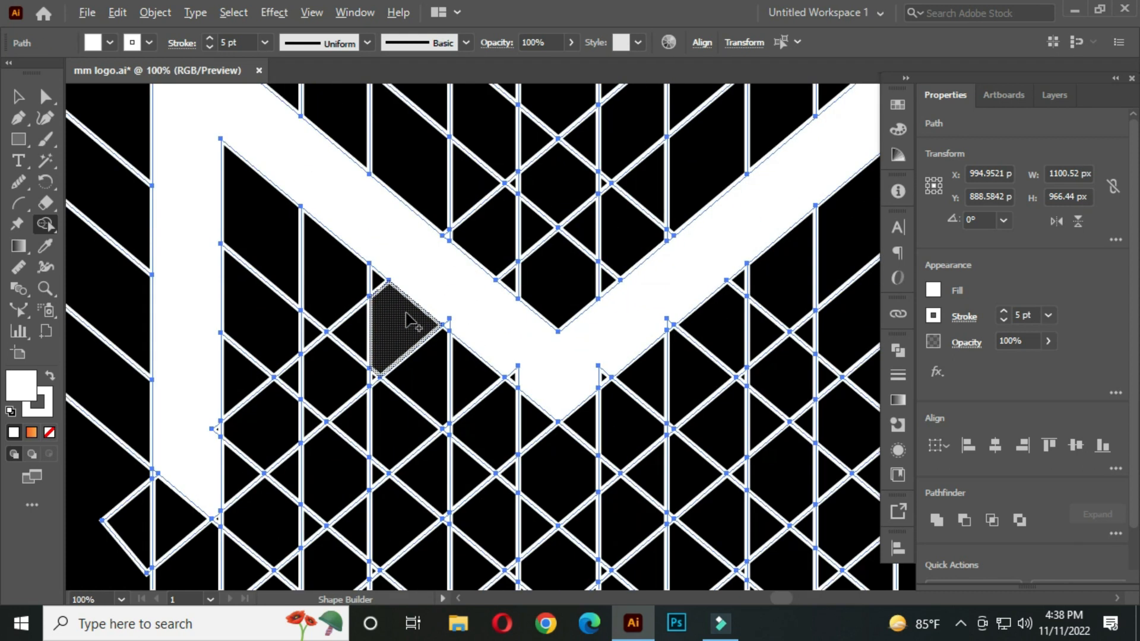
pyautogui.moveTo(457, 342)
pyautogui.mouseDown()
pyautogui.moveTo(545, 401)
pyautogui.moveTo(727, 458)
pyautogui.moveTo(770, 426)
pyautogui.moveTo(774, 385)
pyautogui.mouseUp()
pyautogui.moveTo(787, 378)
pyautogui.mouseDown()
pyautogui.moveTo(691, 401)
pyautogui.moveTo(433, 356)
pyautogui.mouseUp()
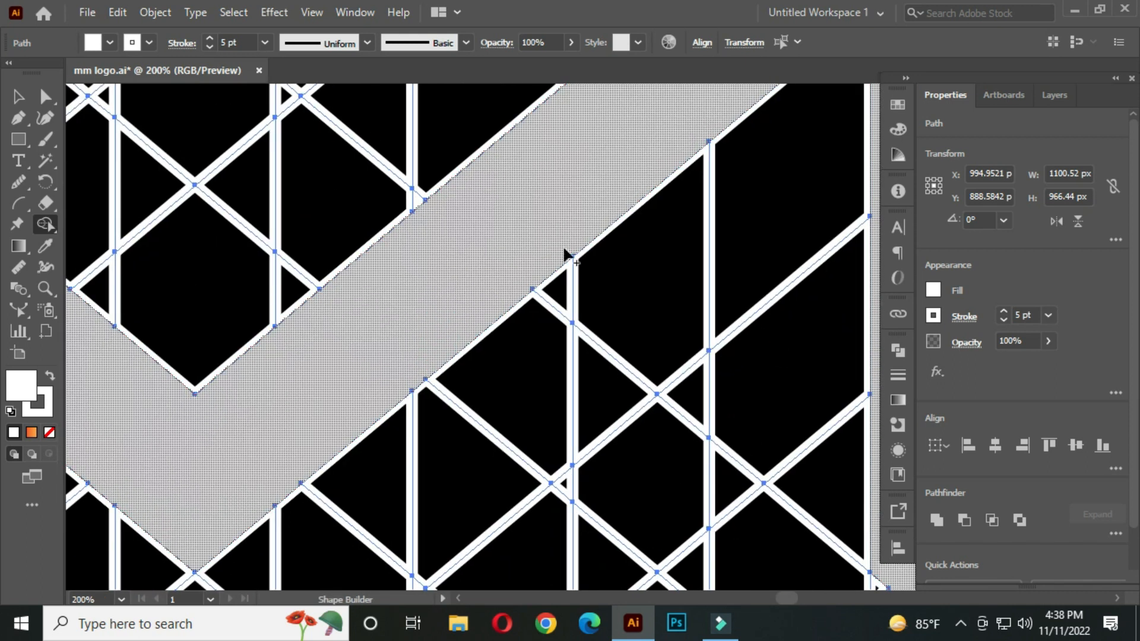
pyautogui.scroll(-3, 712, 280)
pyautogui.scroll(2, 686, 359)
pyautogui.moveTo(667, 325); pyautogui.dragTo(658, 380)
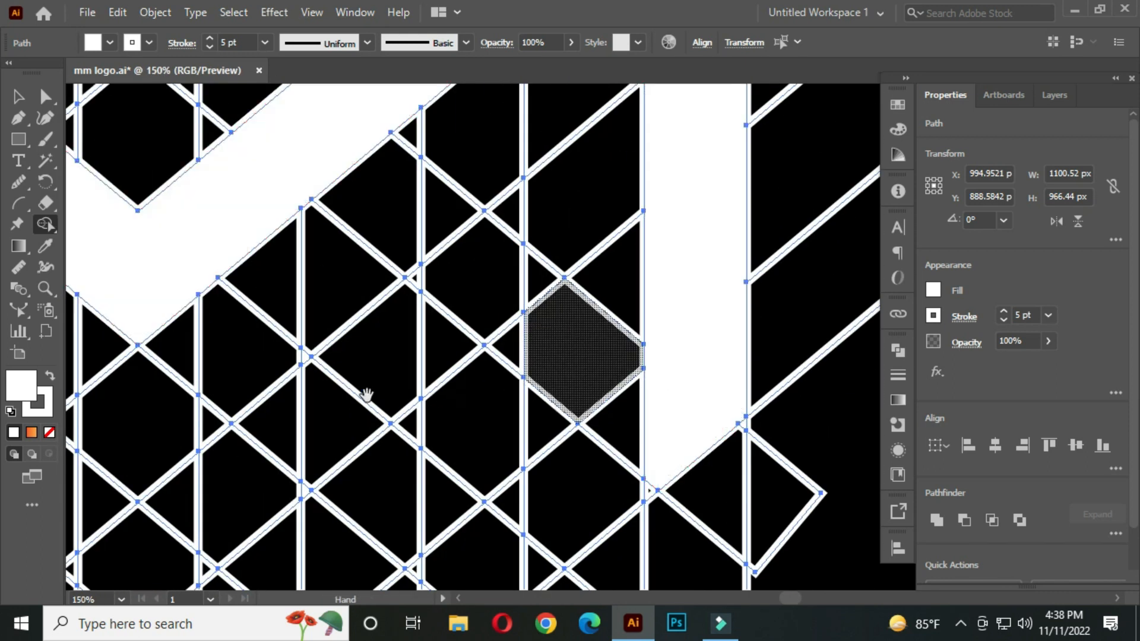
pyautogui.moveTo(425, 402); pyautogui.dragTo(533, 379)
pyautogui.moveTo(770, 380)
pyautogui.mouseDown()
pyautogui.moveTo(768, 477)
pyautogui.moveTo(756, 468)
pyautogui.mouseUp()
pyautogui.moveTo(291, 378)
pyautogui.mouseDown()
pyautogui.moveTo(771, 405)
pyautogui.moveTo(828, 431)
pyautogui.mouseUp()
pyautogui.moveTo(226, 318); pyautogui.dragTo(273, 390)
pyautogui.moveTo(275, 397); pyautogui.dragTo(271, 514)
pyautogui.scroll(-3, 263, 486)
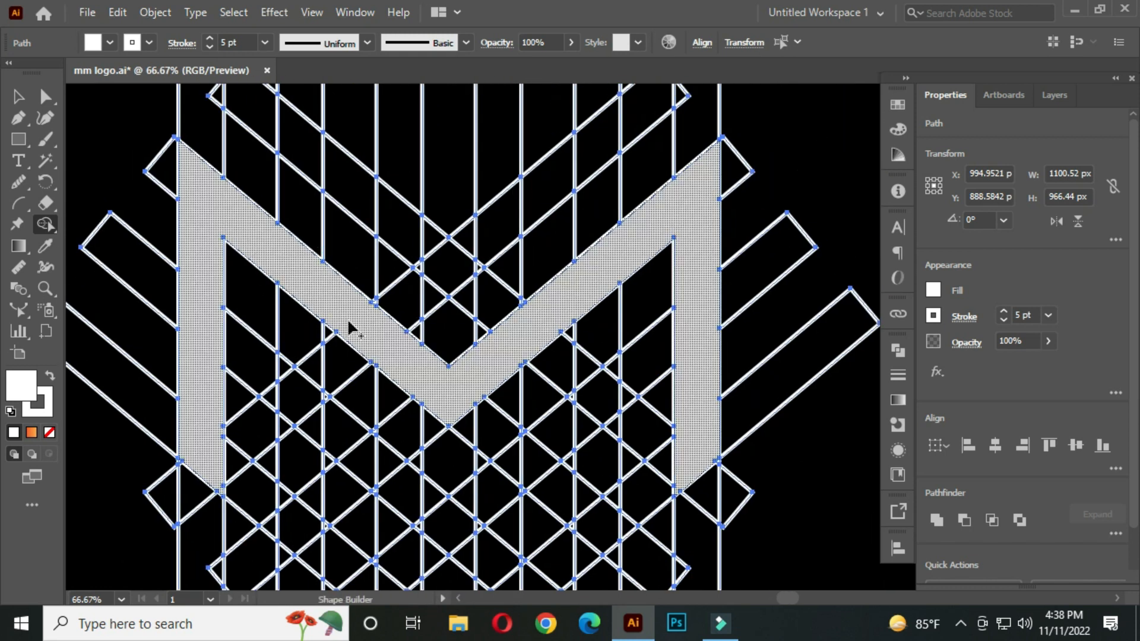
pyautogui.scroll(4, 331, 326)
pyautogui.click(355, 304)
pyautogui.scroll(-5, 355, 304)
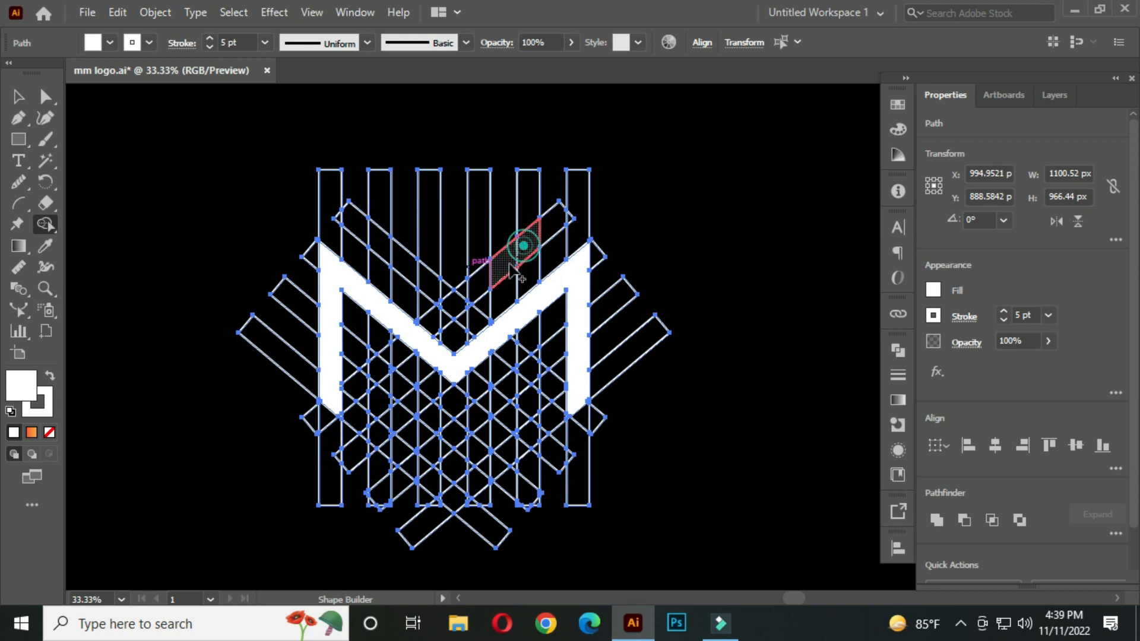
# Merge the grid regions forming the upper V with its short left leg, and the S-shaped band beneath the M.
pyautogui.moveTo(447, 308)
pyautogui.mouseDown()
pyautogui.moveTo(395, 244)
pyautogui.moveTo(382, 249)
pyautogui.moveTo(380, 297)
pyautogui.mouseUp()
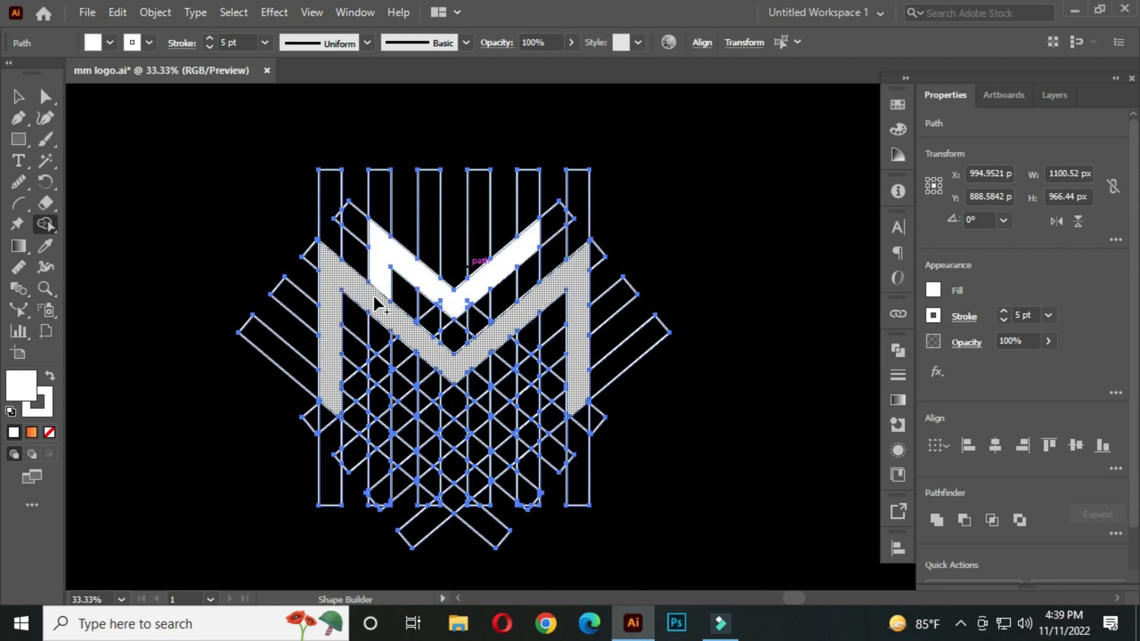
pyautogui.click(375, 304)
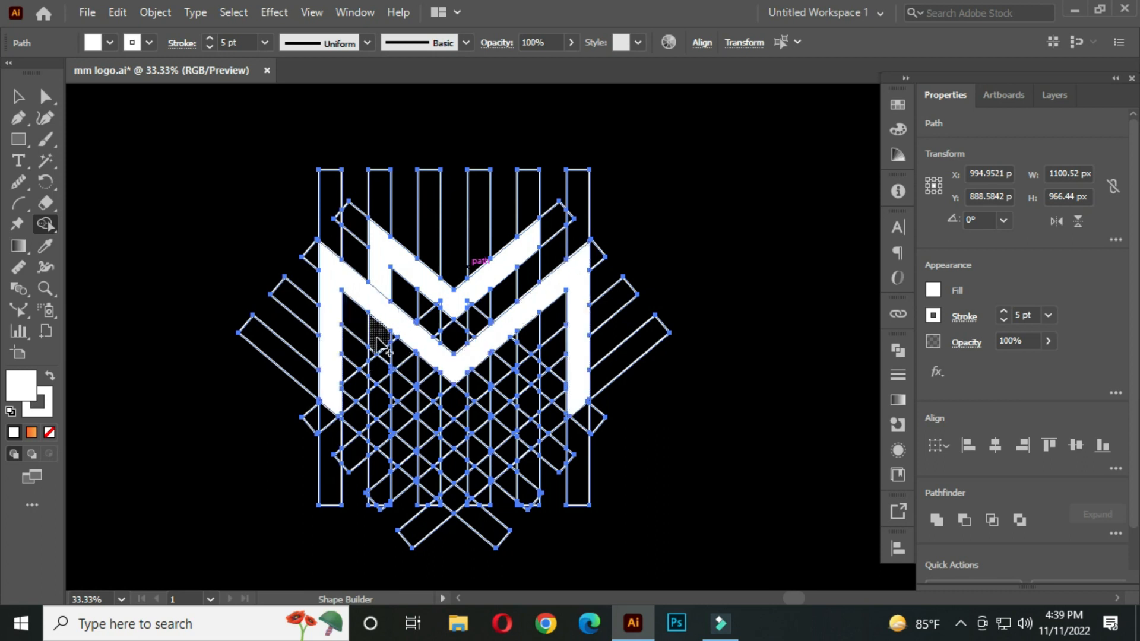
pyautogui.moveTo(379, 361)
pyautogui.mouseDown()
pyautogui.moveTo(455, 433)
pyautogui.moveTo(527, 383)
pyautogui.moveTo(535, 360)
pyautogui.moveTo(537, 399)
pyautogui.mouseUp()
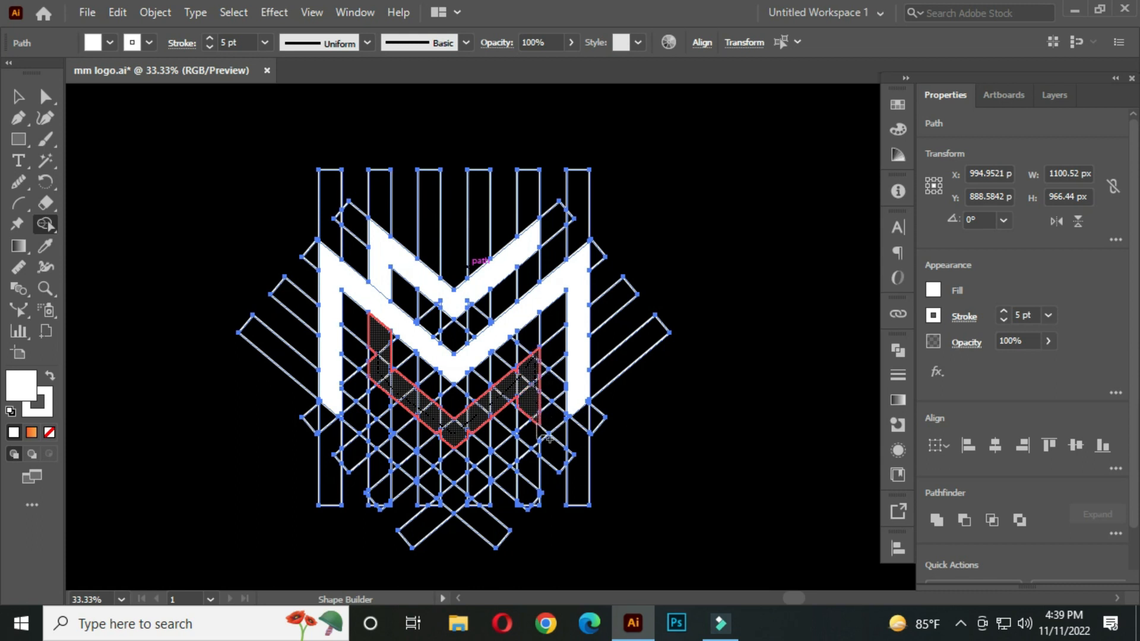
pyautogui.moveTo(531, 432)
pyautogui.mouseDown()
pyautogui.moveTo(515, 465)
pyautogui.moveTo(453, 508)
pyautogui.moveTo(392, 455)
pyautogui.mouseUp()
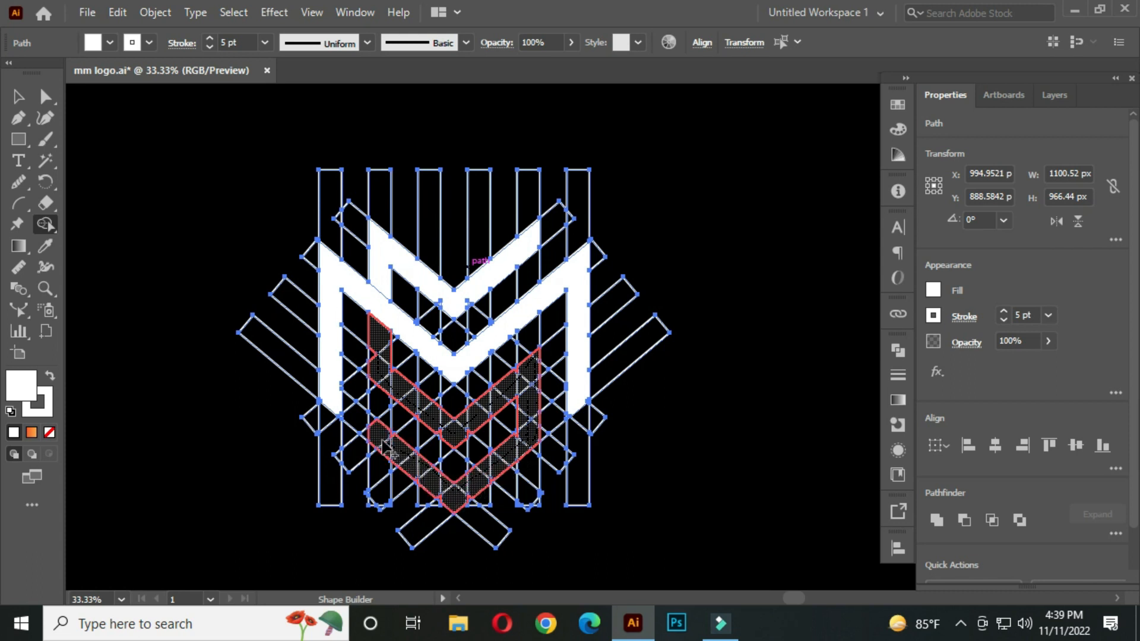
pyautogui.moveTo(376, 425); pyautogui.dragTo(383, 428)
# Merge the leftover slivers along the edges and corners of the S-shaped lower band into the white shape.
pyautogui.scroll(4, 386, 356)
pyautogui.moveTo(387, 374); pyautogui.dragTo(433, 459)
pyautogui.moveTo(425, 484)
pyautogui.mouseDown()
pyautogui.moveTo(334, 285)
pyautogui.moveTo(487, 480)
pyautogui.moveTo(757, 475)
pyautogui.mouseUp()
pyautogui.moveTo(333, 309)
pyautogui.mouseDown()
pyautogui.moveTo(469, 462)
pyautogui.moveTo(630, 533)
pyautogui.moveTo(702, 538)
pyautogui.mouseUp()
pyautogui.moveTo(651, 469)
pyautogui.mouseDown()
pyautogui.moveTo(336, 399)
pyautogui.moveTo(270, 373)
pyautogui.mouseUp()
pyautogui.moveTo(408, 322); pyautogui.dragTo(414, 364)
pyautogui.moveTo(486, 207); pyautogui.dragTo(523, 155)
pyautogui.moveTo(569, 408); pyautogui.dragTo(653, 228)
pyautogui.moveTo(659, 230)
pyautogui.mouseDown()
pyautogui.moveTo(626, 265)
pyautogui.moveTo(607, 266)
pyautogui.mouseUp()
pyautogui.moveTo(474, 419); pyautogui.dragTo(701, 152)
pyautogui.moveTo(671, 229)
pyautogui.mouseDown()
pyautogui.moveTo(659, 255)
pyautogui.moveTo(523, 365)
pyautogui.mouseUp()
pyautogui.moveTo(328, 271); pyautogui.dragTo(324, 263)
pyautogui.moveTo(291, 185); pyautogui.dragTo(554, 404)
pyautogui.moveTo(469, 318); pyautogui.dragTo(476, 287)
# Inspect the upper V, the M and the crossing at their left legs for unmerged slivers.
pyautogui.scroll(-3, 464, 279)
pyautogui.scroll(-1, 532, 271)
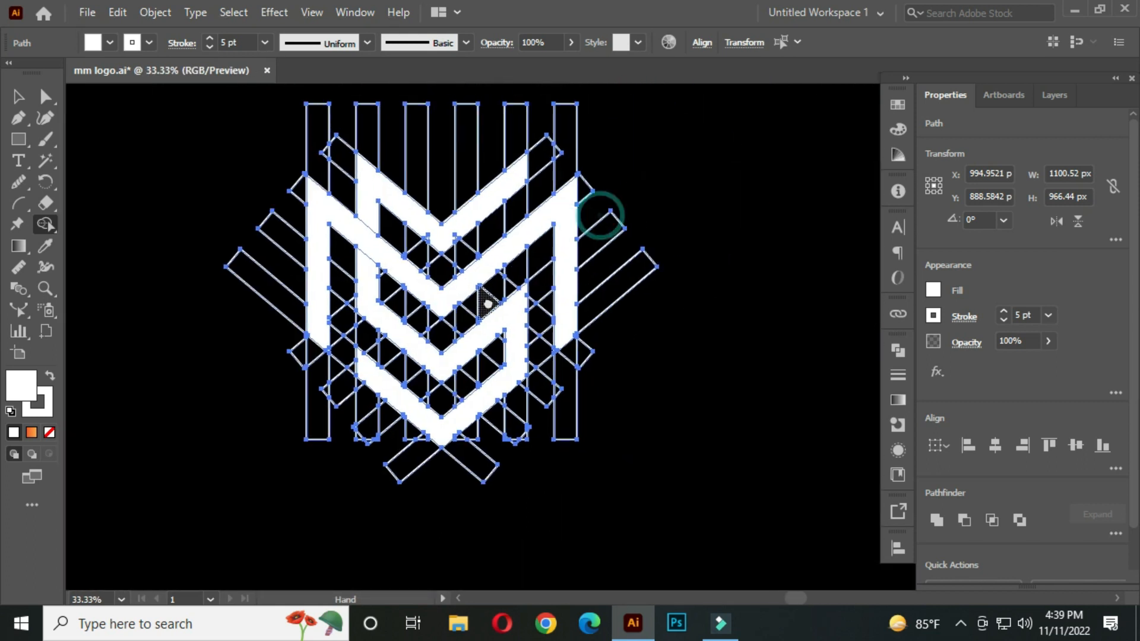
pyautogui.scroll(5, 510, 279)
pyautogui.moveTo(432, 260); pyautogui.dragTo(615, 258)
pyautogui.moveTo(602, 235); pyautogui.dragTo(490, 437)
pyautogui.scroll(-1, 535, 404)
pyautogui.moveTo(275, 325); pyautogui.dragTo(576, 314)
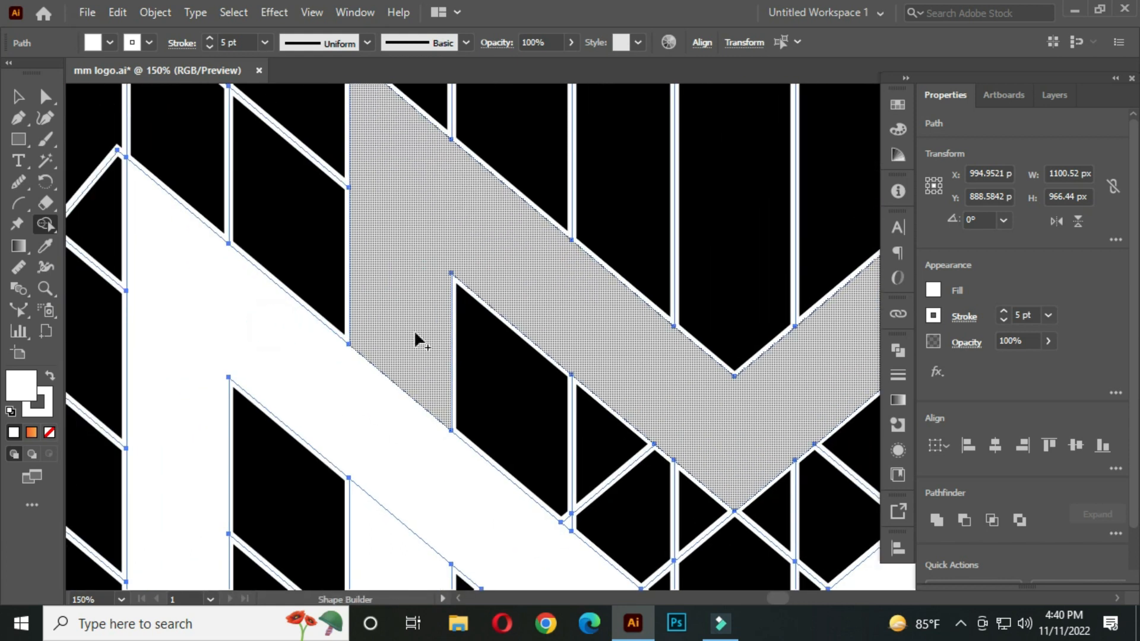
pyautogui.moveTo(415, 372); pyautogui.dragTo(298, 219)
pyautogui.moveTo(568, 475); pyautogui.dragTo(355, 401)
pyautogui.scroll(-3, 558, 380)
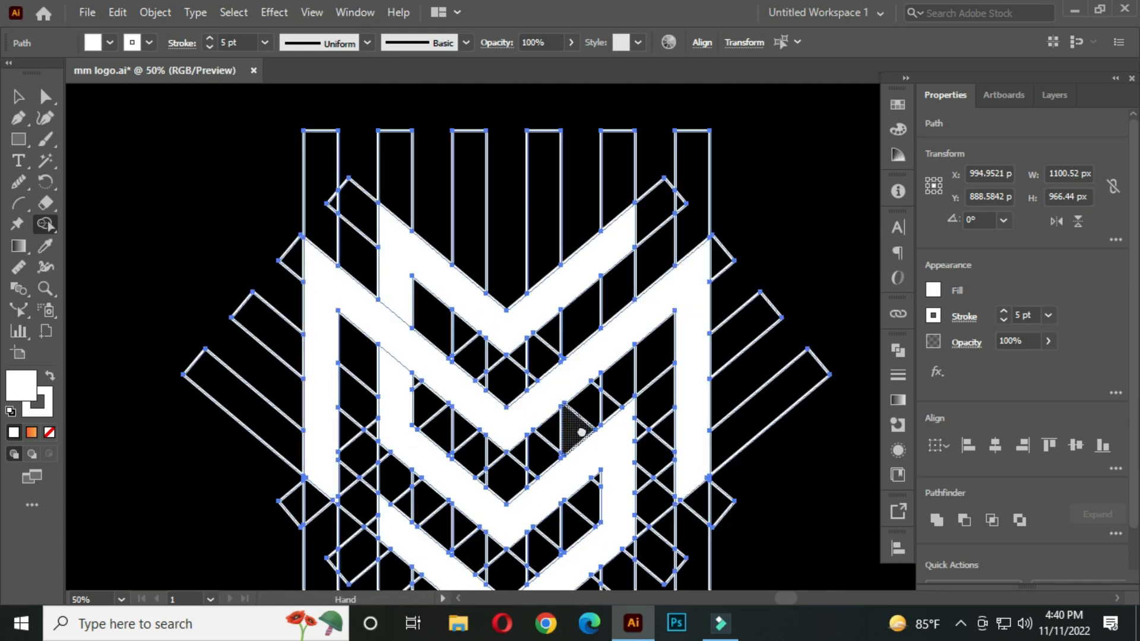
pyautogui.scroll(-1, 589, 337)
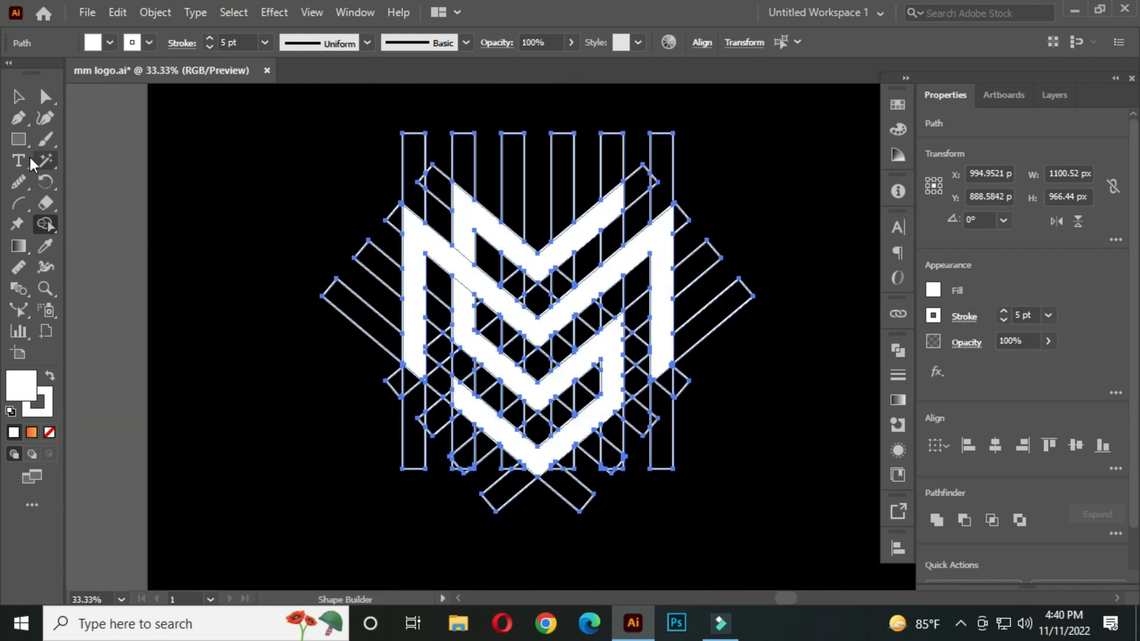
# Scale the whole artwork, grid and white shapes, down to about 852 by 748 px and place it toward the artboard's left side.
pyautogui.click(18, 96)
pyautogui.click(229, 280)
pyautogui.moveTo(532, 320); pyautogui.dragTo(457, 323)
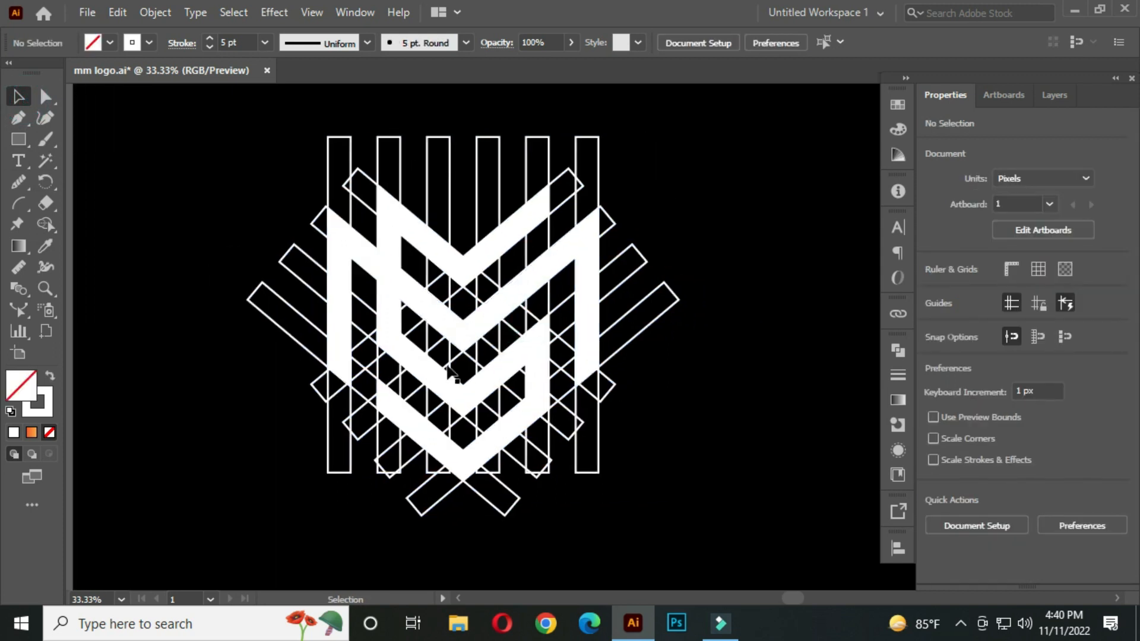
pyautogui.scroll(-1, 455, 327)
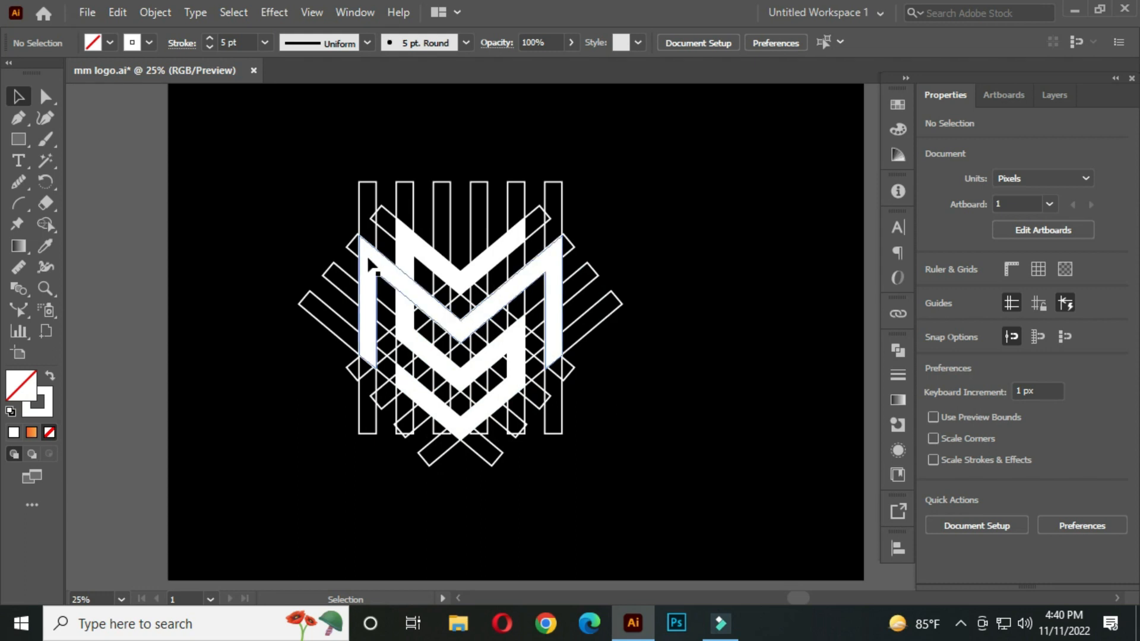
pyautogui.scroll(1, 309, 175)
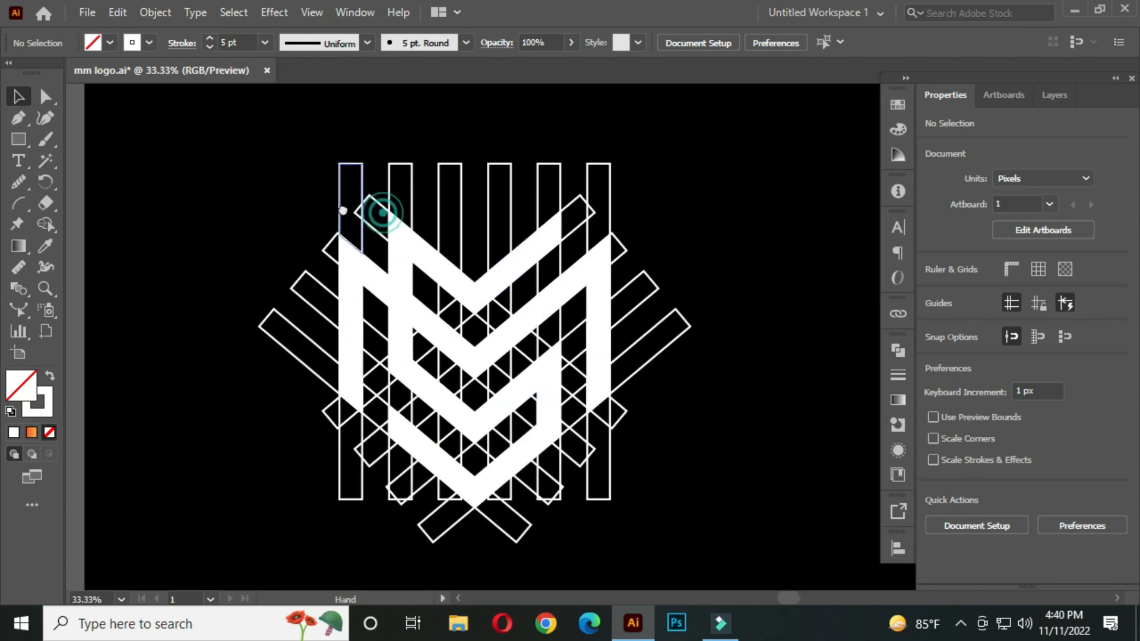
pyautogui.moveTo(247, 153); pyautogui.dragTo(618, 499)
pyautogui.moveTo(522, 363); pyautogui.dragTo(426, 360)
pyautogui.click(586, 283)
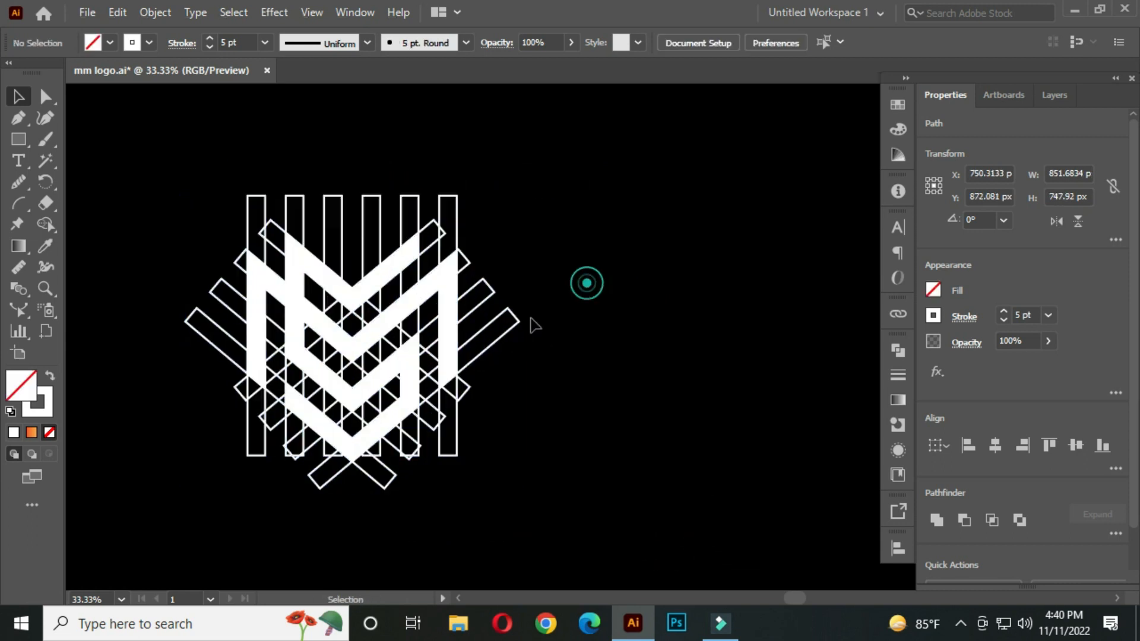
# Select all the white logo shapes and move them out of the grid to its right.
pyautogui.click(318, 272)
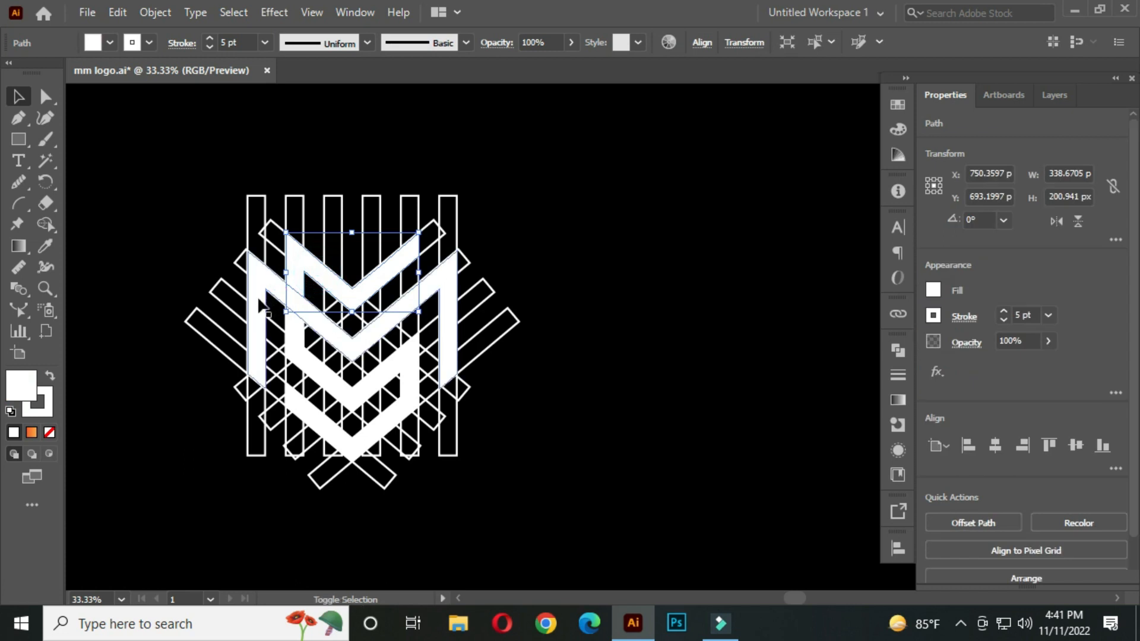
pyautogui.keyDown('shift'); pyautogui.click(342, 363); pyautogui.keyUp('shift')
pyautogui.moveTo(345, 341); pyautogui.dragTo(682, 338)
pyautogui.click(523, 398)
pyautogui.hscroll(1, 493, 391)
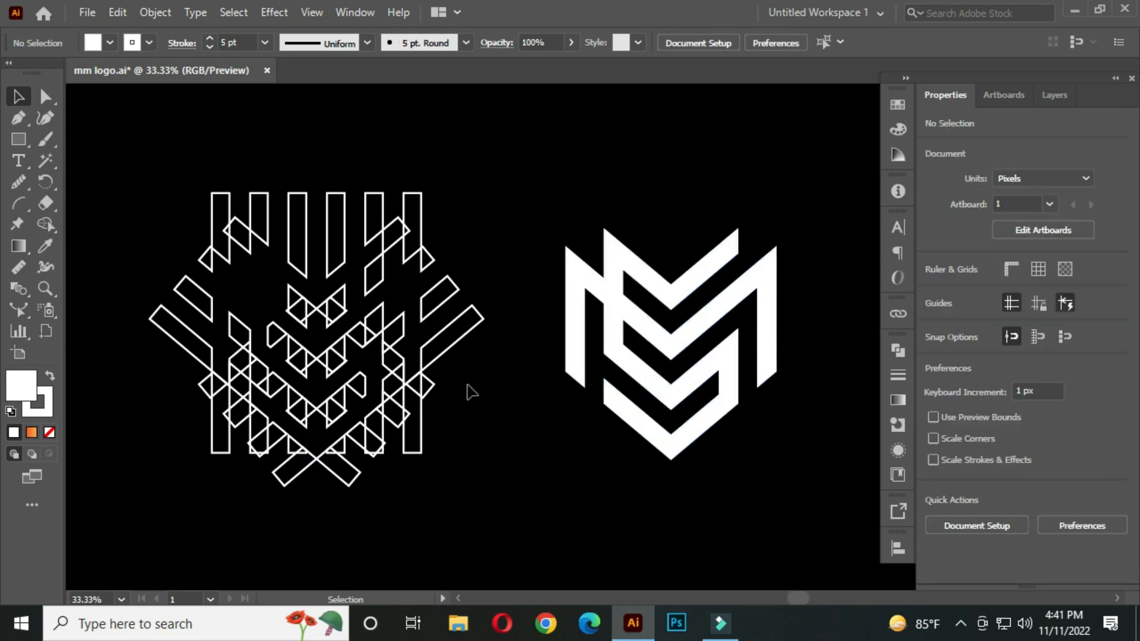
# Delete the leftover grid outlines and move the white logo toward the middle of the artboard.
pyautogui.moveTo(122, 153); pyautogui.dragTo(481, 493)
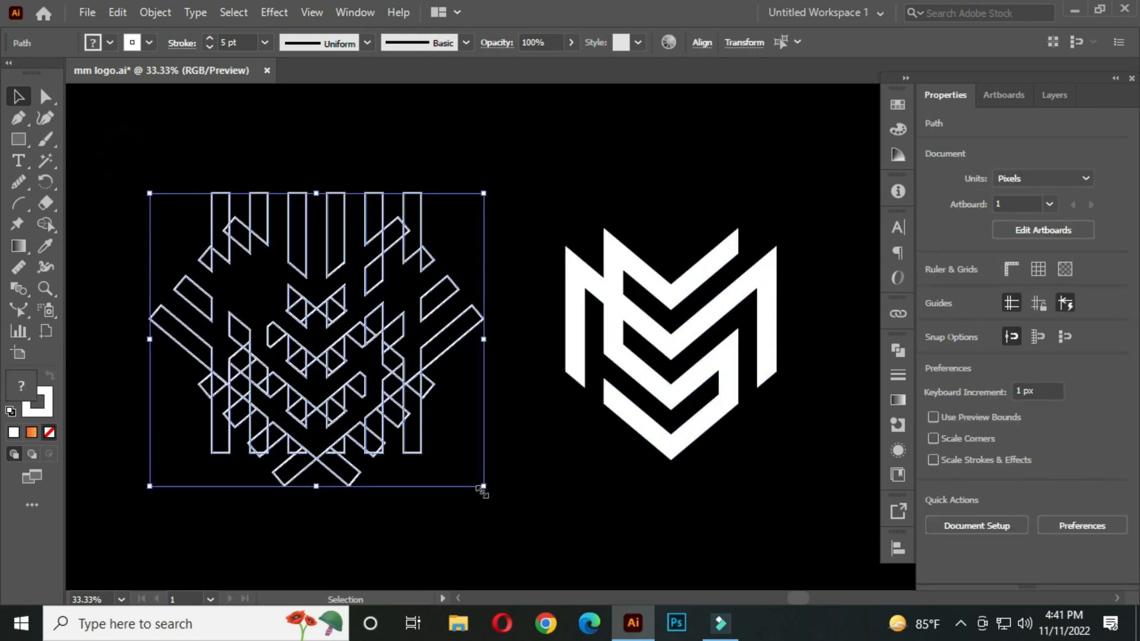
pyautogui.press('Delete')
pyautogui.moveTo(519, 203); pyautogui.dragTo(507, 345)
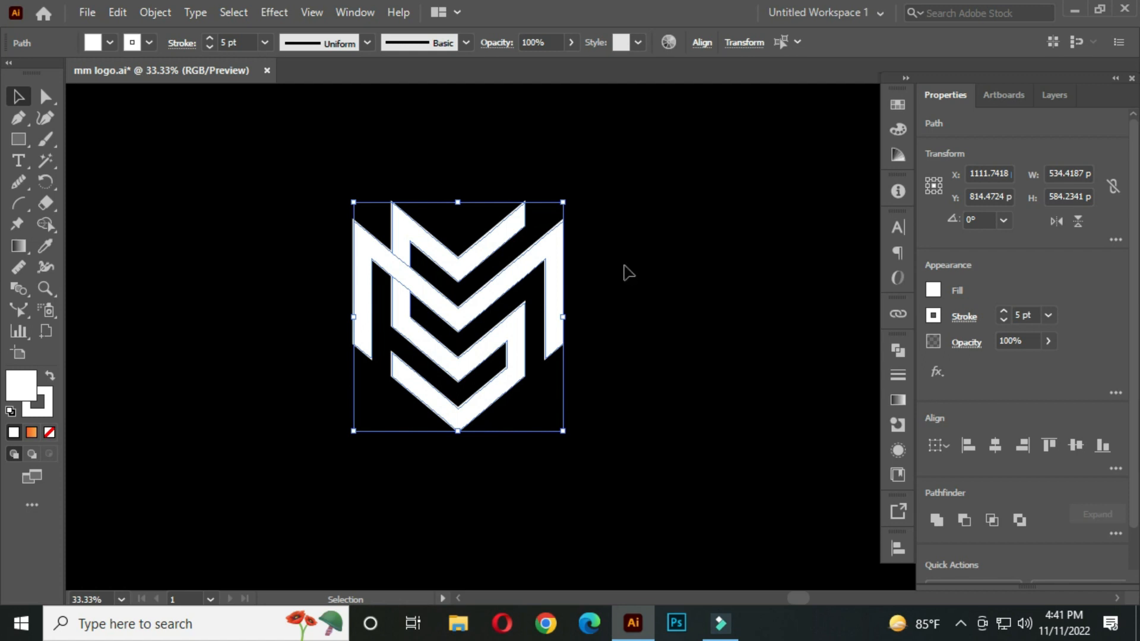
pyautogui.click(627, 271)
pyautogui.scroll(1, 493, 303)
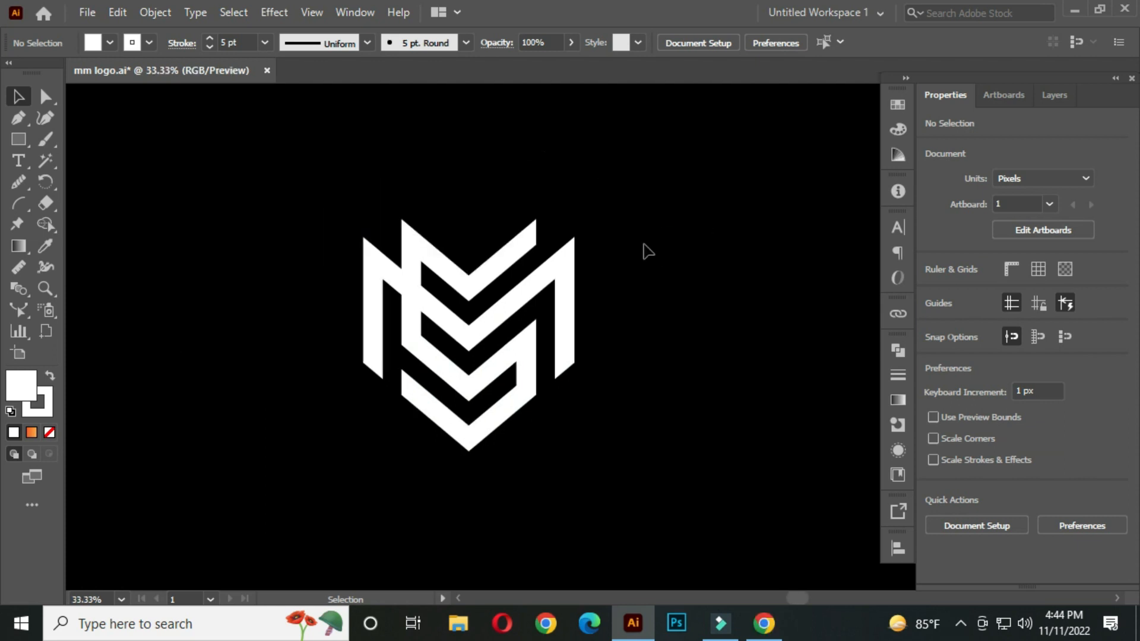
# Expand the fill and stroke of all the logo shapes.
pyautogui.moveTo(283, 185); pyautogui.dragTo(655, 442)
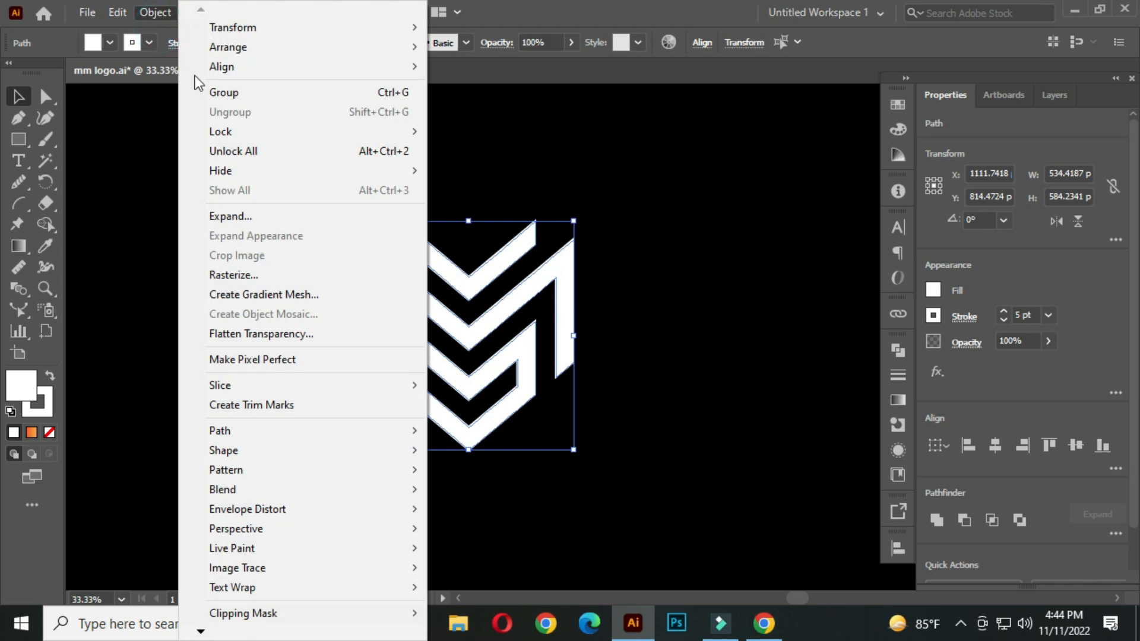
pyautogui.click(261, 215)
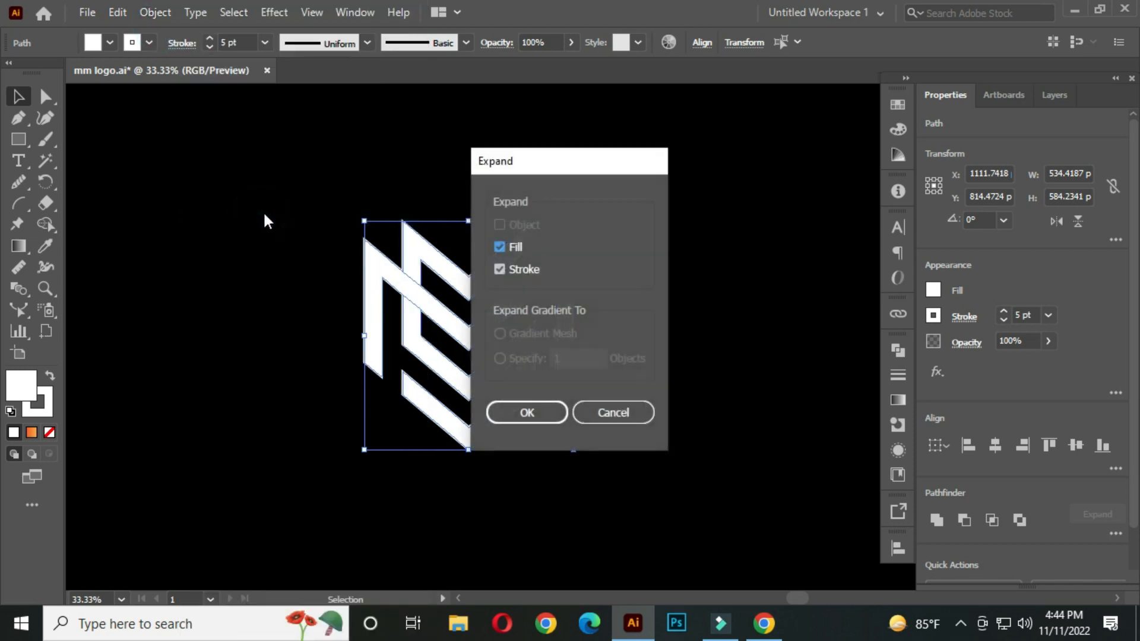
pyautogui.click(555, 413)
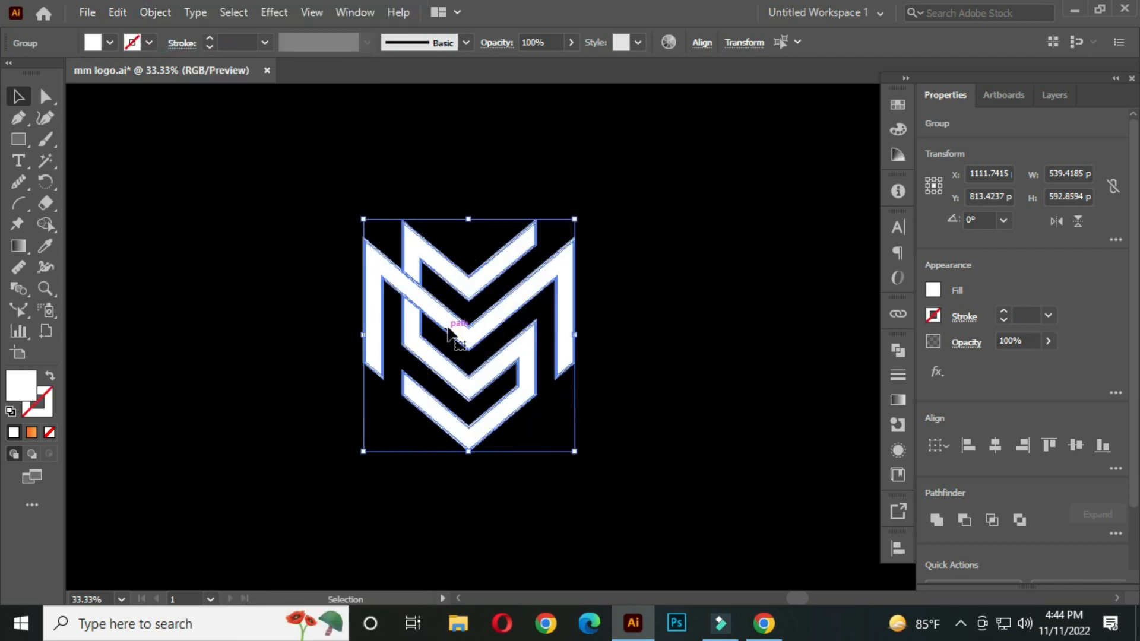
# Unite the expanded logo shapes into a single shape with Pathfinder.
pyautogui.click(899, 353)
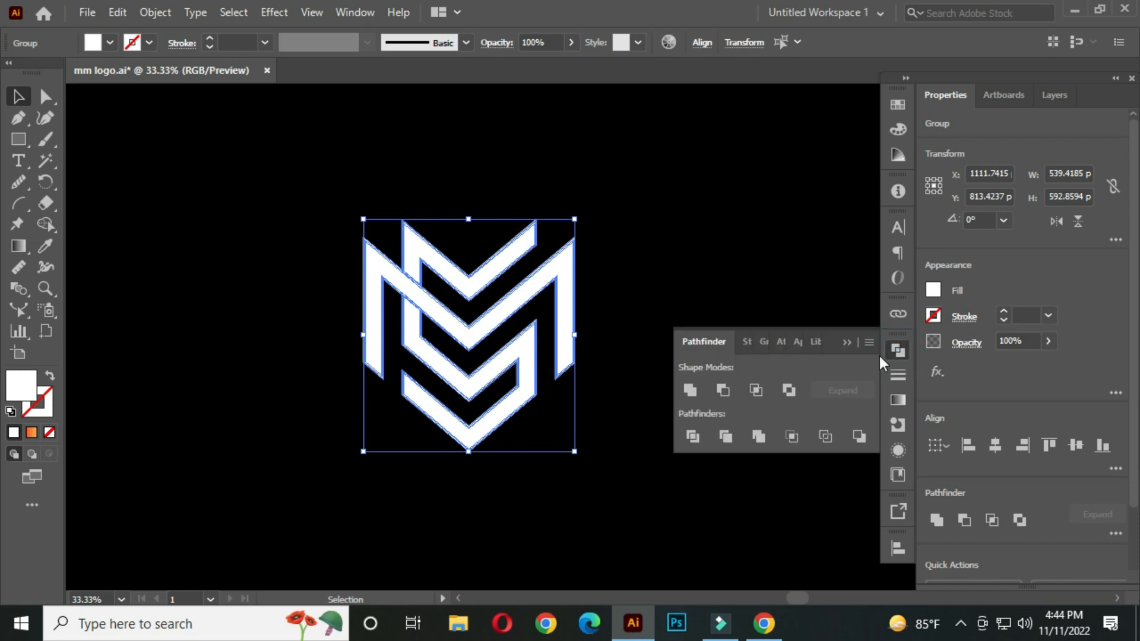
pyautogui.click(693, 386)
pyautogui.click(649, 243)
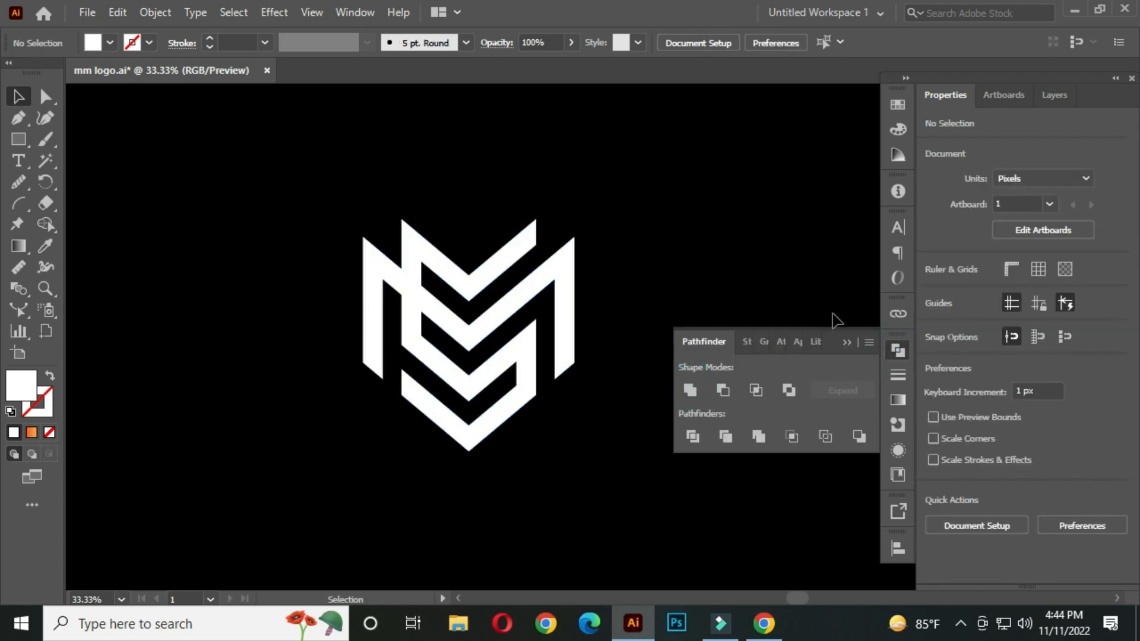
pyautogui.click(843, 342)
pyautogui.click(624, 321)
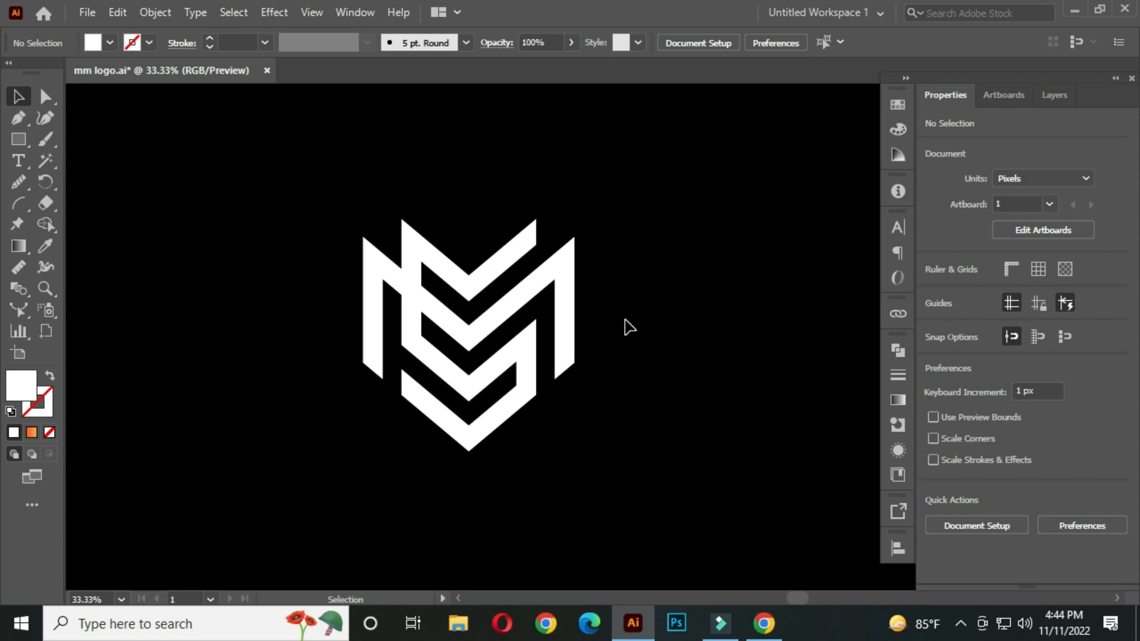
# Fill the united logo with a soft golden yellow.
pyautogui.moveTo(303, 188); pyautogui.dragTo(664, 450)
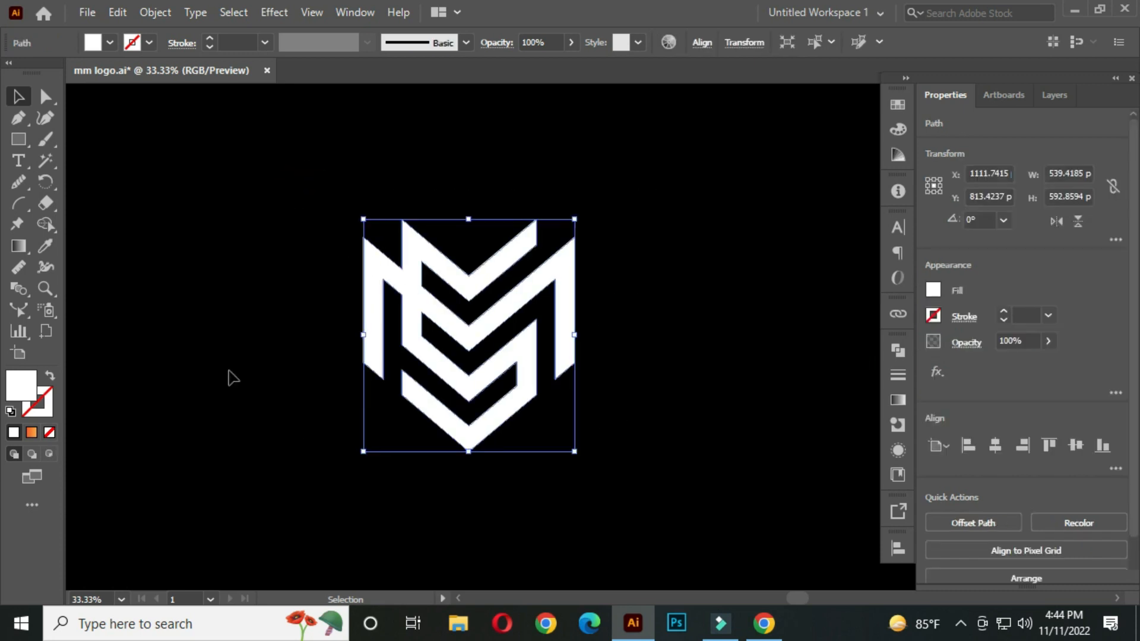
pyautogui.doubleClick(21, 389)
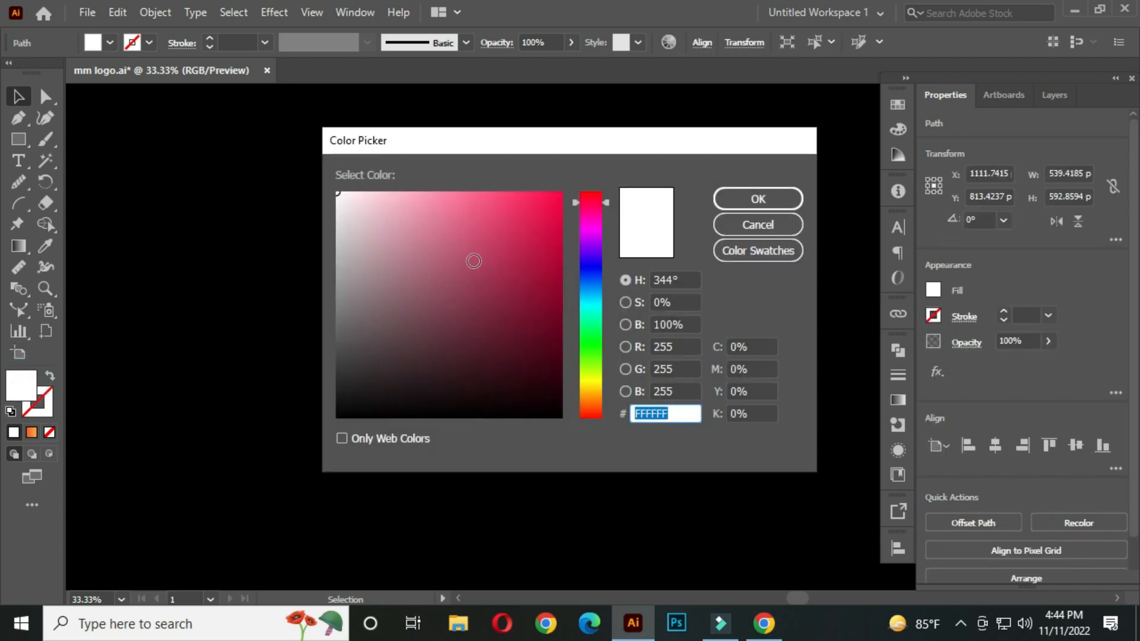
pyautogui.moveTo(575, 289); pyautogui.dragTo(604, 387)
pyautogui.moveTo(503, 246); pyautogui.dragTo(473, 201)
pyautogui.click(732, 198)
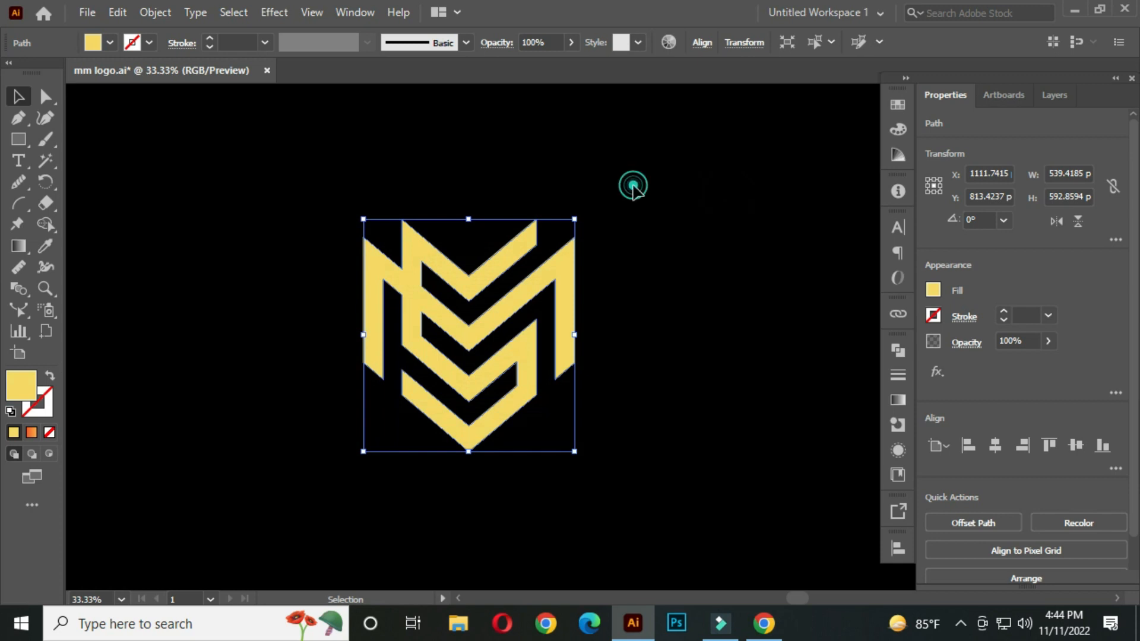
pyautogui.click(633, 189)
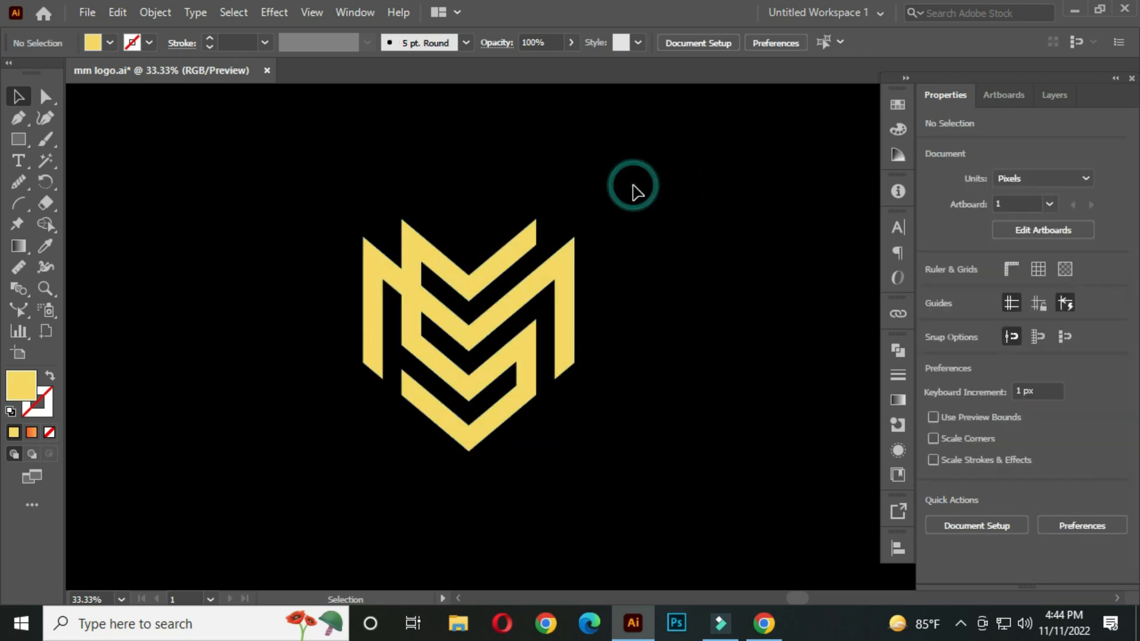
pyautogui.click(627, 327)
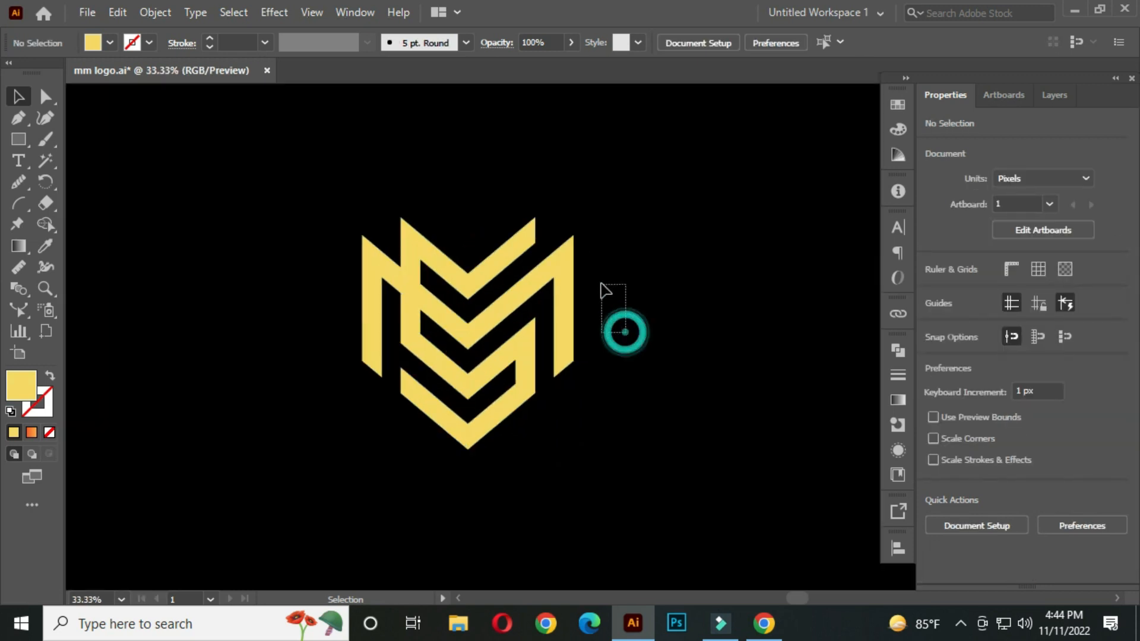
# Move the yellow logo slightly upward on the artboard.
pyautogui.moveTo(313, 203); pyautogui.dragTo(547, 417)
pyautogui.moveTo(469, 327); pyautogui.dragTo(476, 279)
pyautogui.click(644, 212)
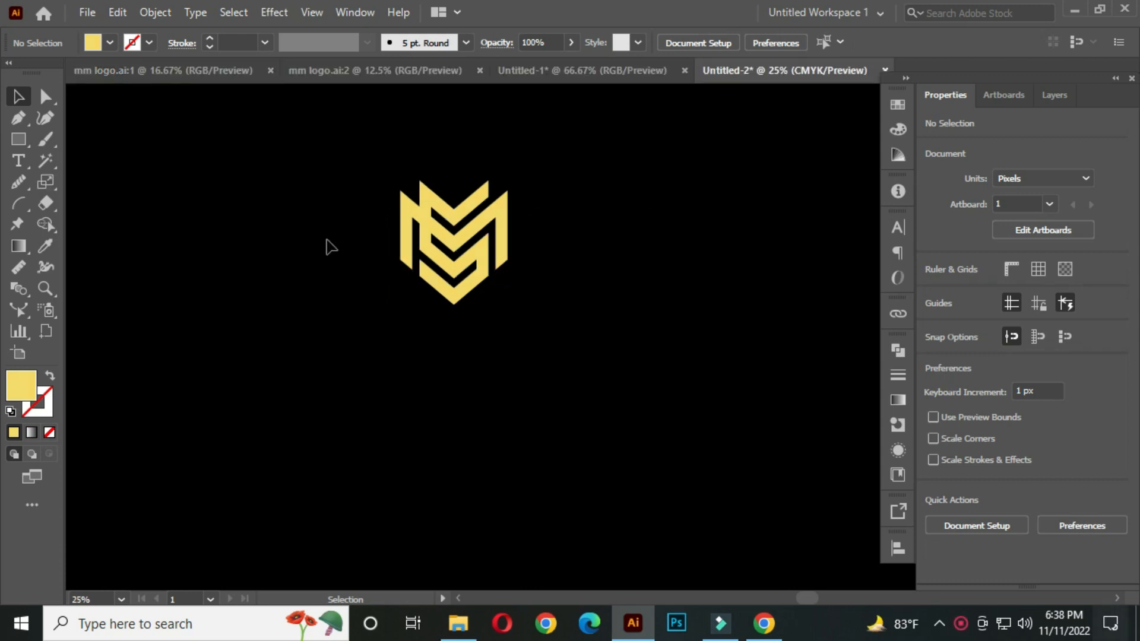
# Add a point text reading "MARISE" below the logo.
pyautogui.rightClick(30, 157)
pyautogui.click(87, 161)
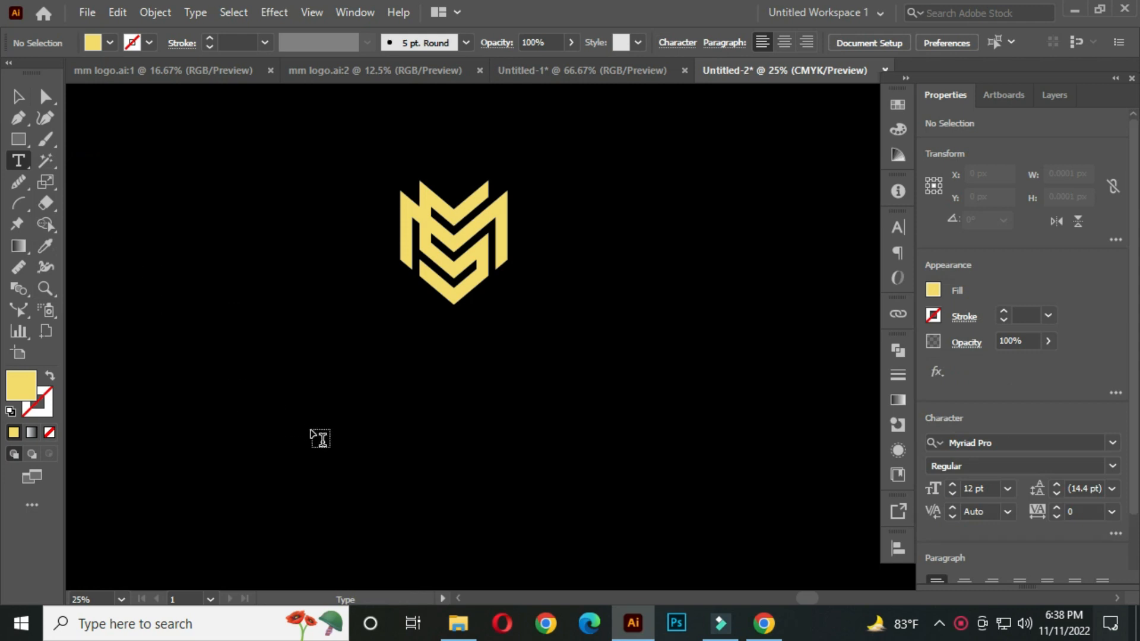
pyautogui.click(366, 371)
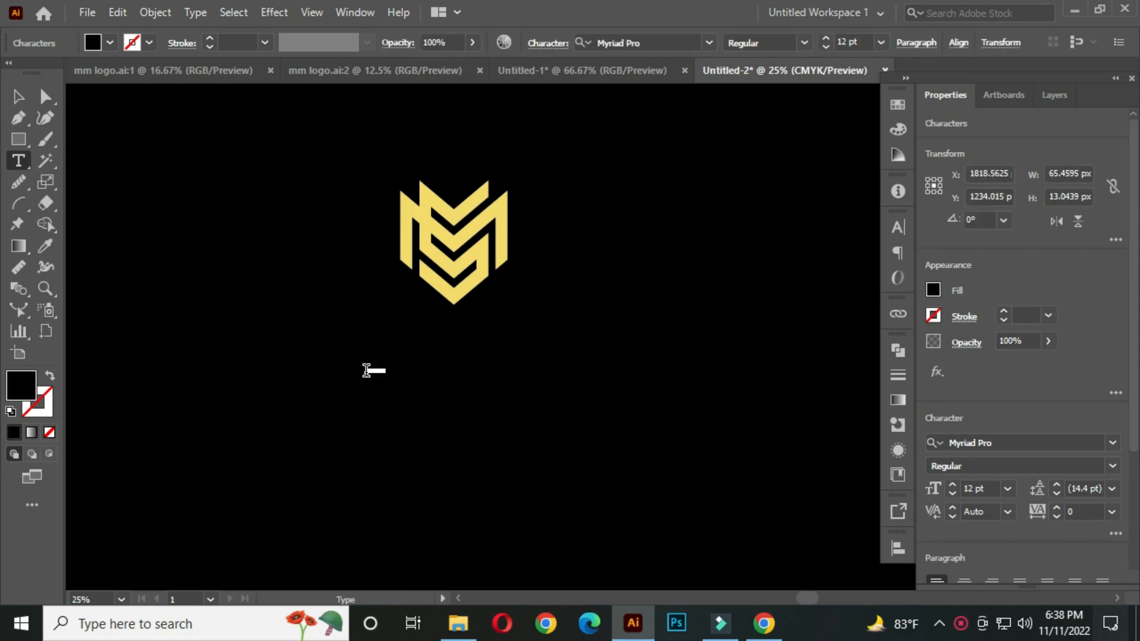
pyautogui.write('MA')
pyautogui.click(19, 96)
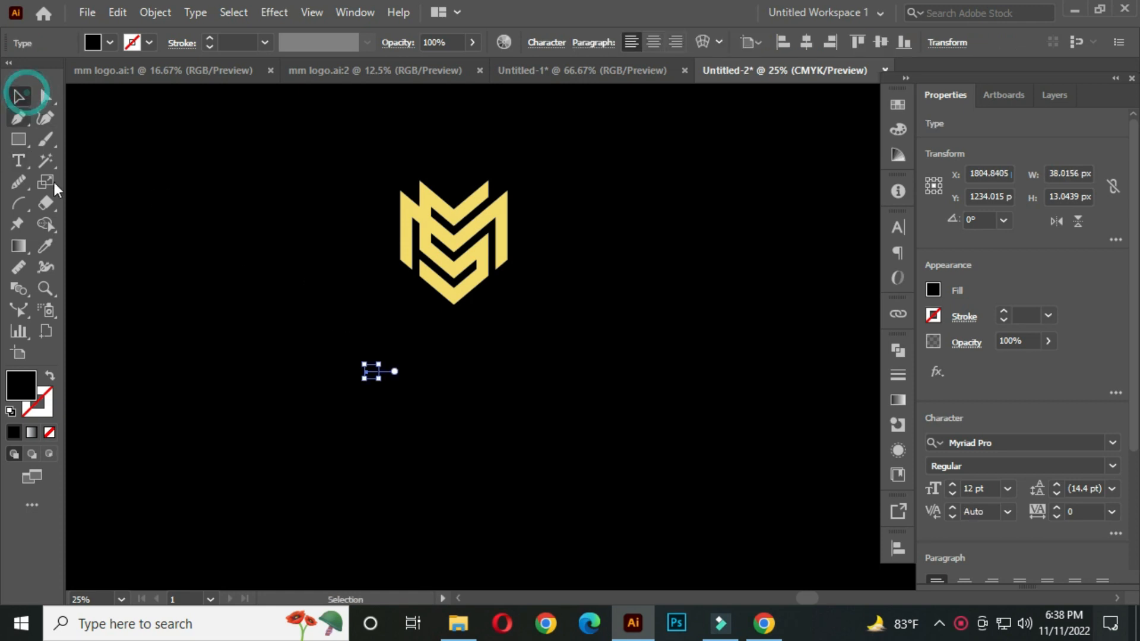
# Enlarge the MARISE text to about 183 pt beneath the logo and fill it with white.
pyautogui.moveTo(383, 381); pyautogui.dragTo(507, 378)
pyautogui.click(111, 41)
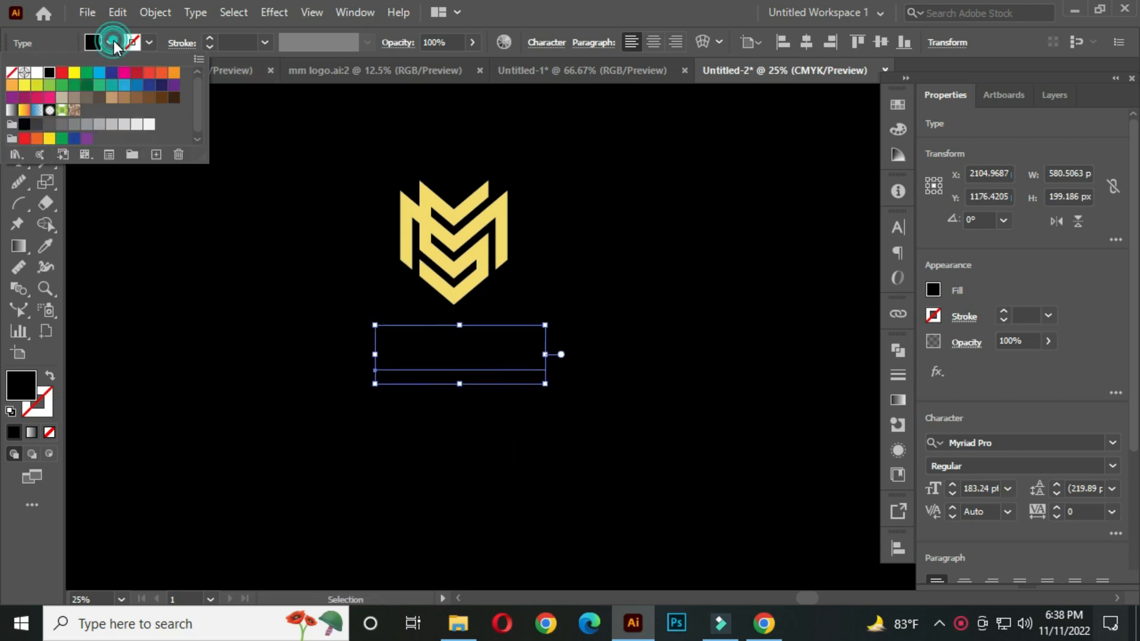
pyautogui.click(36, 73)
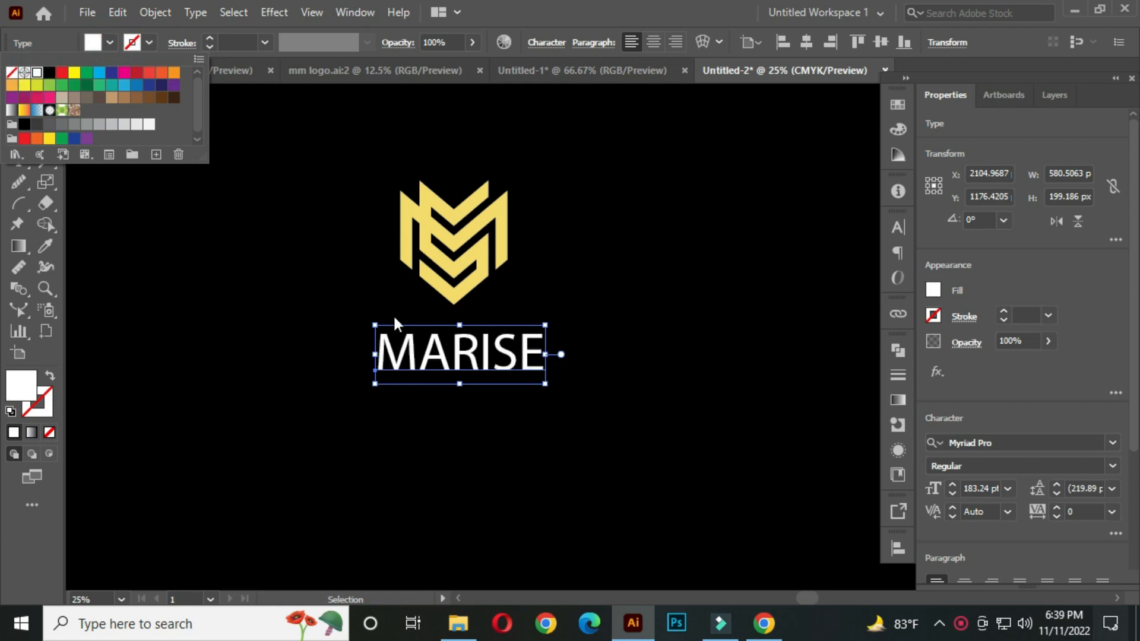
pyautogui.click(578, 351)
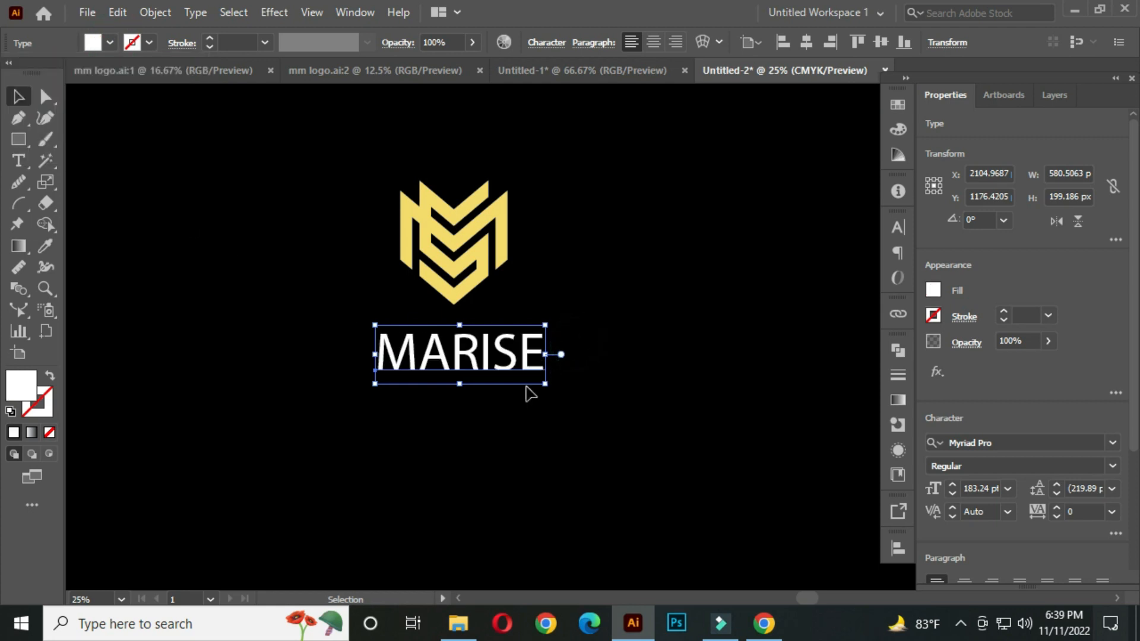
# Set the MARISE text in Poppins Bold and move it up closer beneath the logo.
pyautogui.click(1007, 442)
pyautogui.write('POPP')
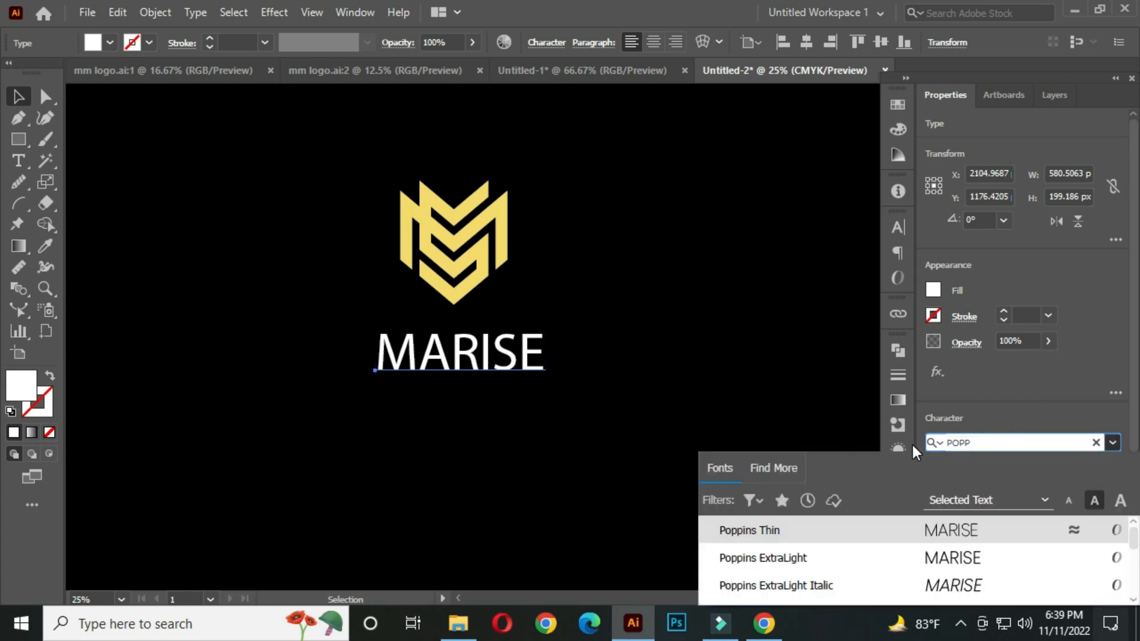
pyautogui.click(838, 537)
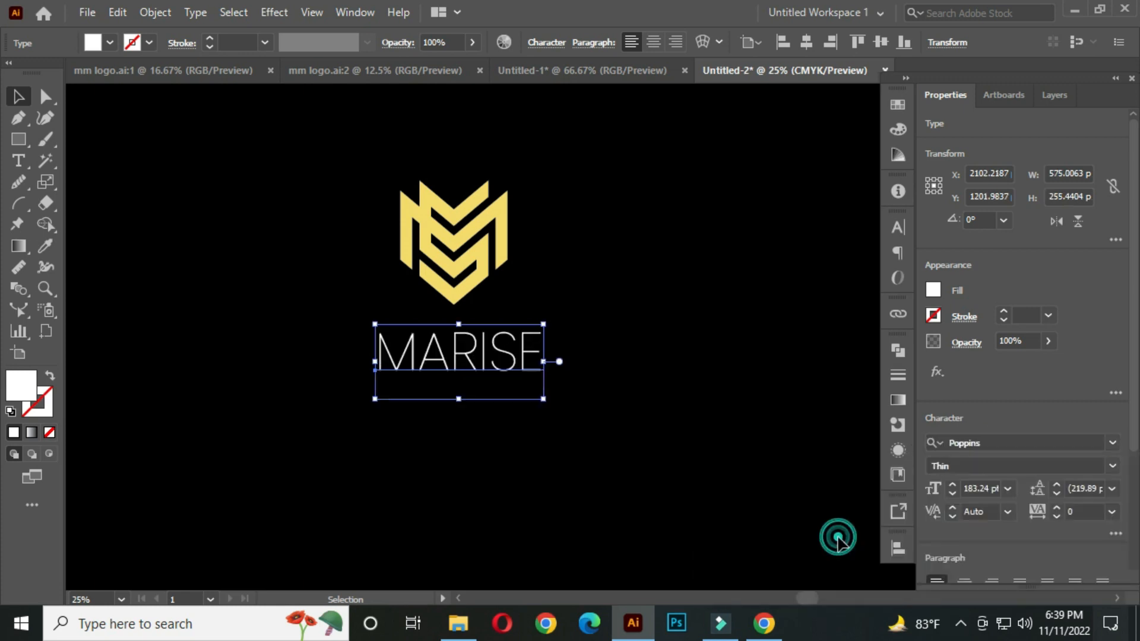
pyautogui.click(1112, 466)
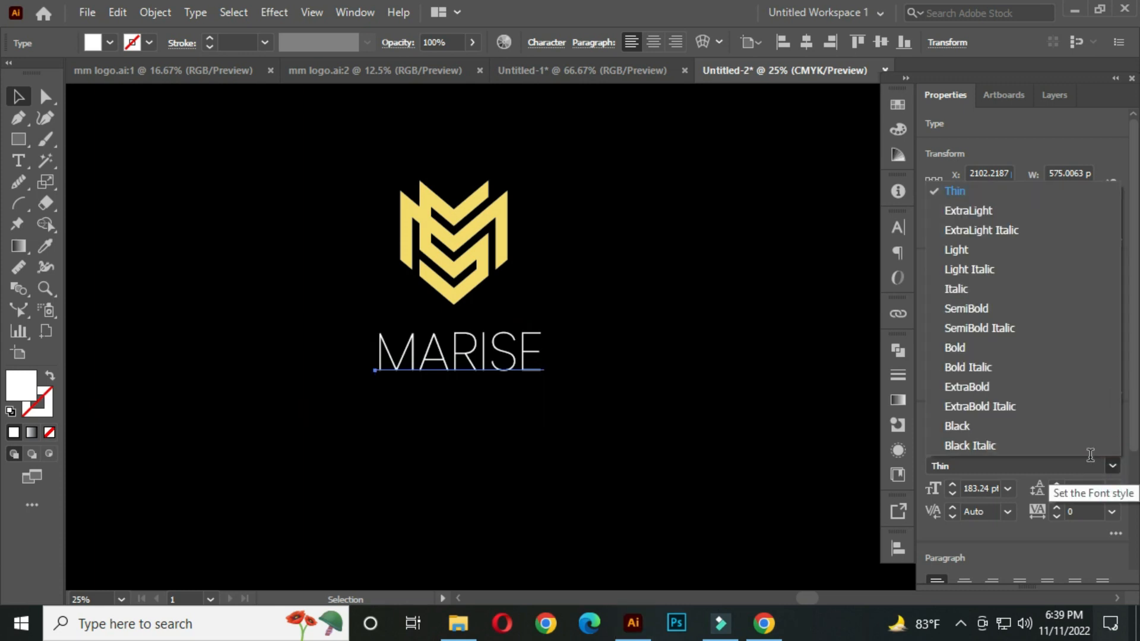
pyautogui.click(974, 354)
pyautogui.moveTo(534, 368); pyautogui.dragTo(501, 355)
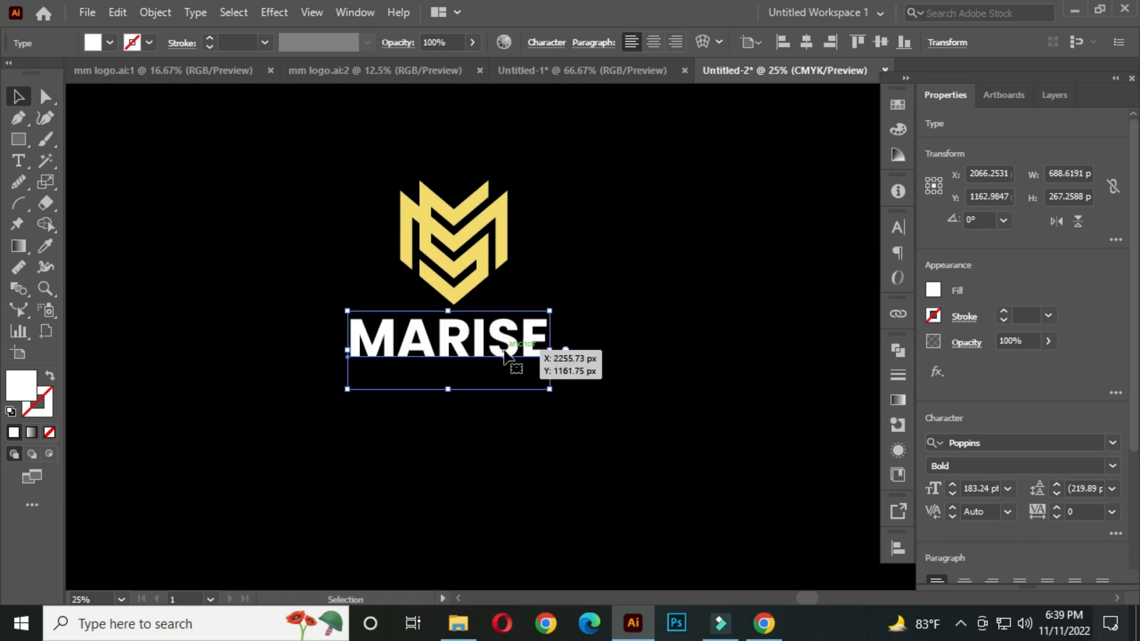
# Set the tracking of the MARISE text to 200.
pyautogui.click(1089, 510)
pyautogui.click(1114, 513)
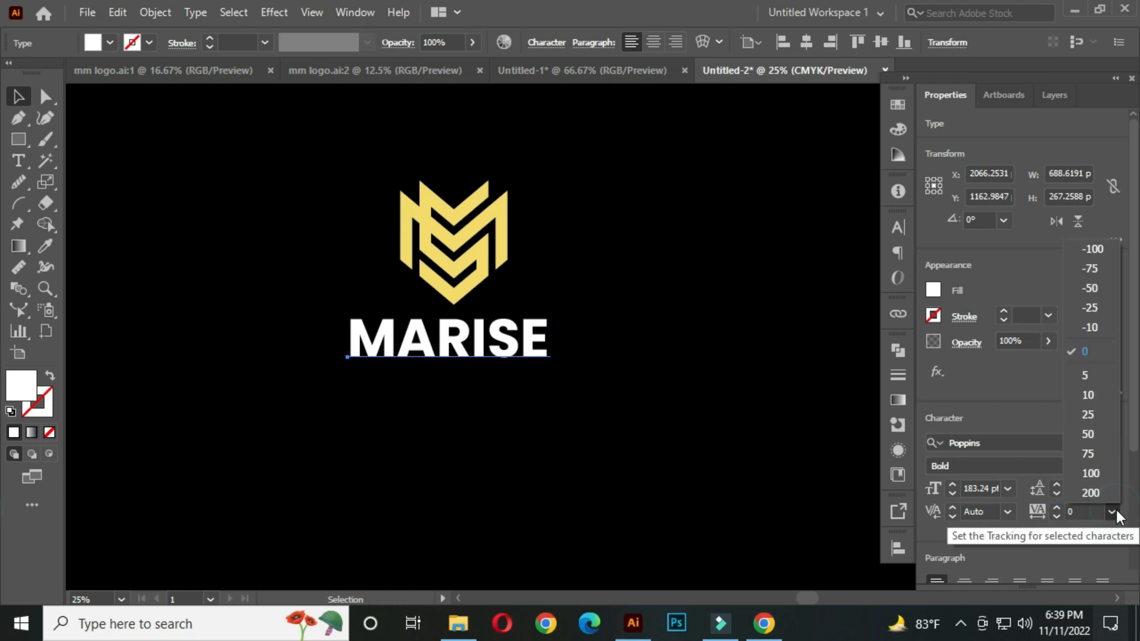
pyautogui.click(1103, 492)
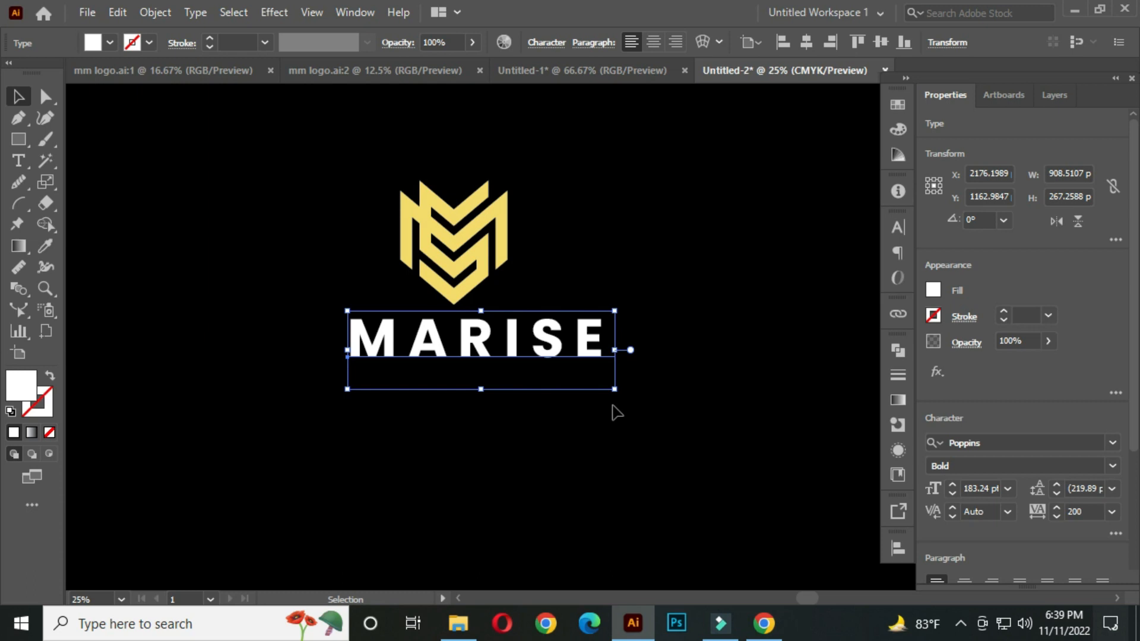
# Scale the MARISE text down to about 165 pt and reposition it roughly centred beneath the logo.
pyautogui.moveTo(617, 391); pyautogui.dragTo(601, 386)
pyautogui.moveTo(545, 349); pyautogui.dragTo(508, 343)
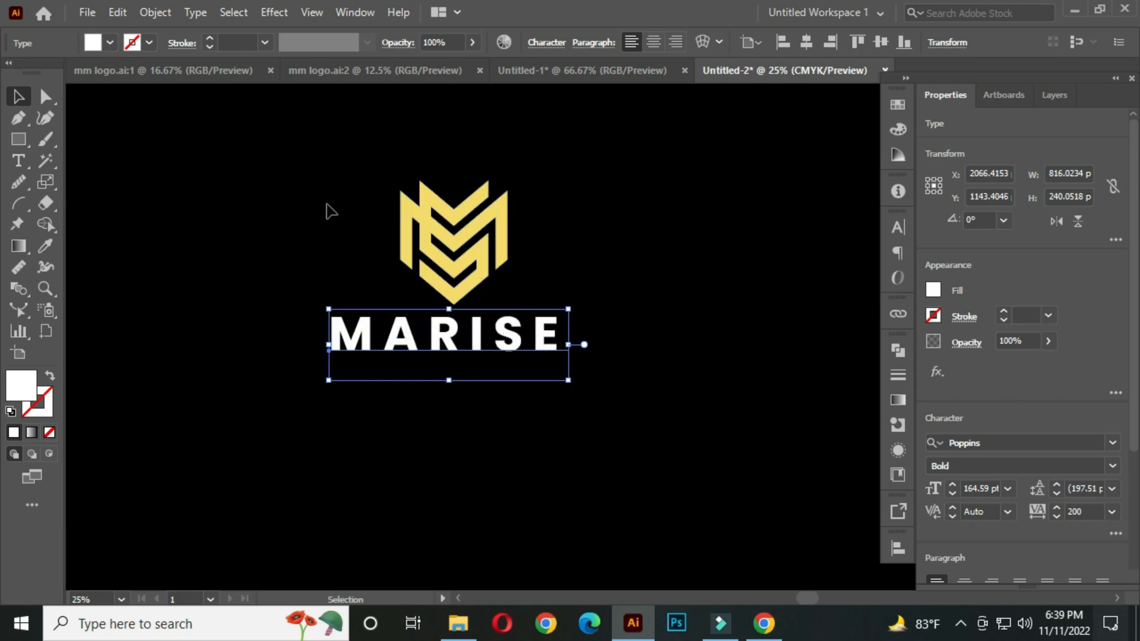
pyautogui.moveTo(520, 350); pyautogui.dragTo(528, 350)
pyautogui.click(604, 252)
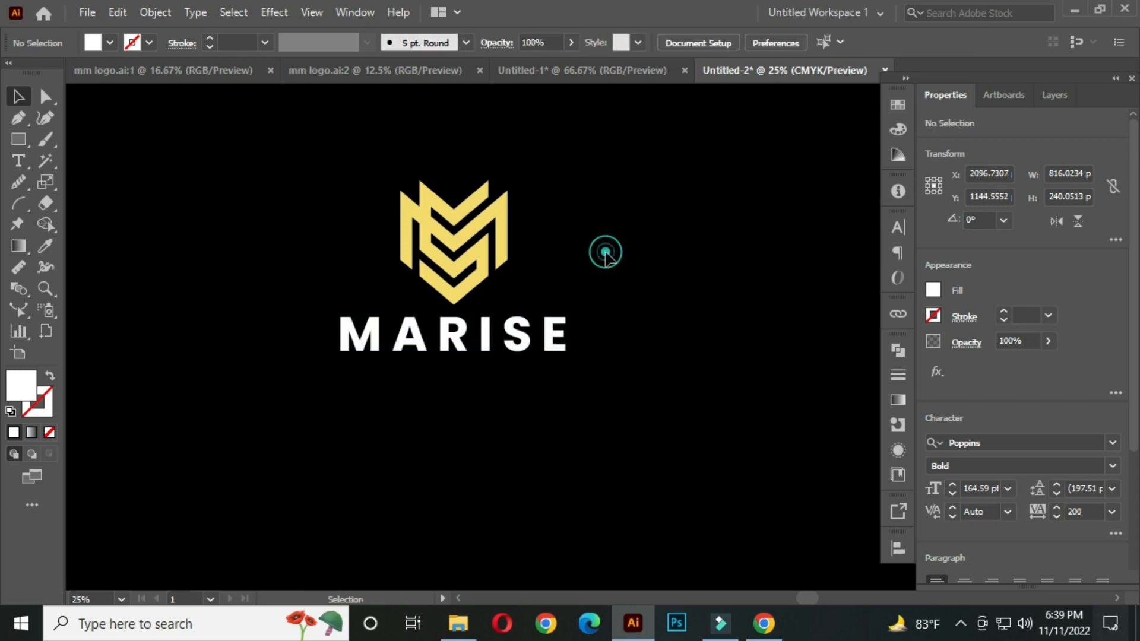
# Duplicate the MARISE text directly below itself and replace the copy's wording with "STUDIO".
pyautogui.click(514, 338)
pyautogui.moveTo(514, 340); pyautogui.dragTo(517, 383)
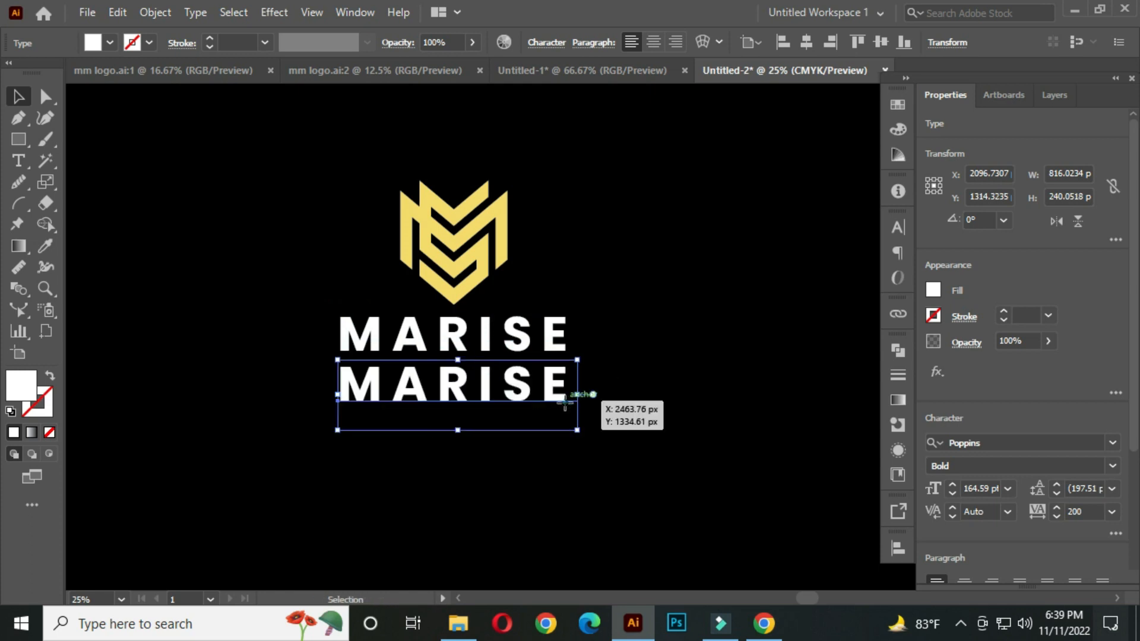
pyautogui.doubleClick(565, 398)
pyautogui.doubleClick(558, 399)
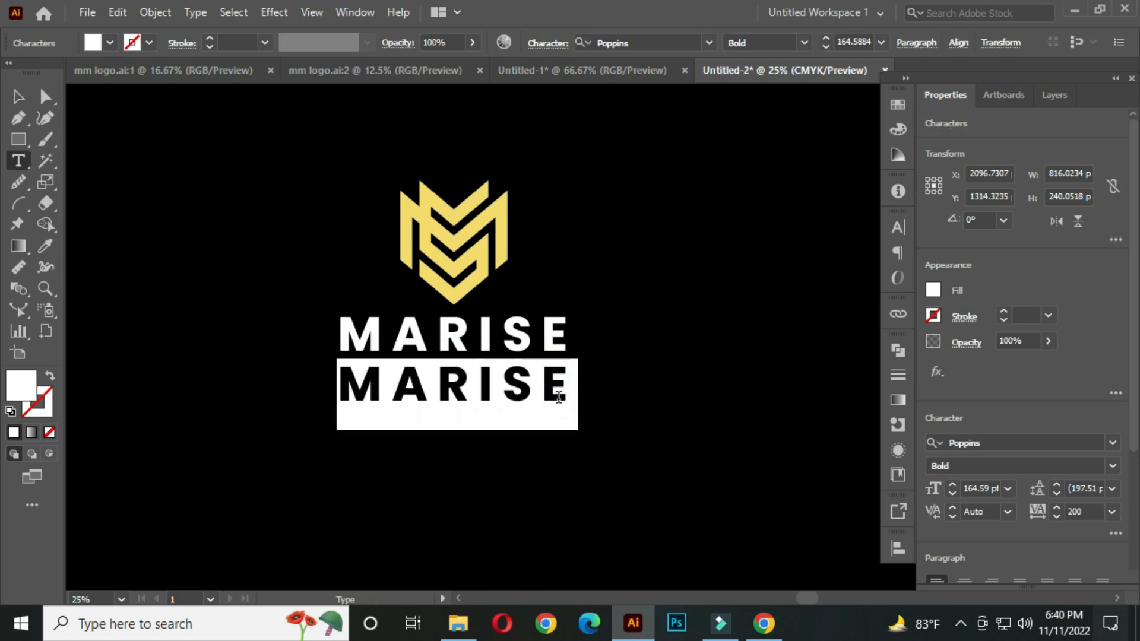
pyautogui.press('BackSpace')
pyautogui.write('S')
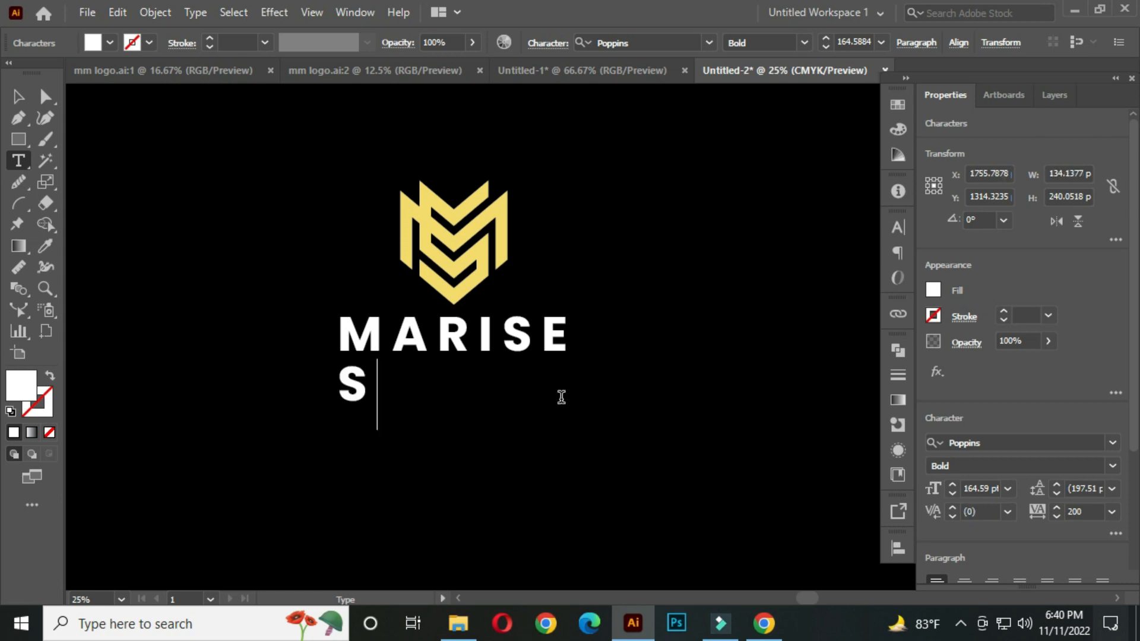
pyautogui.write('TUDIO')
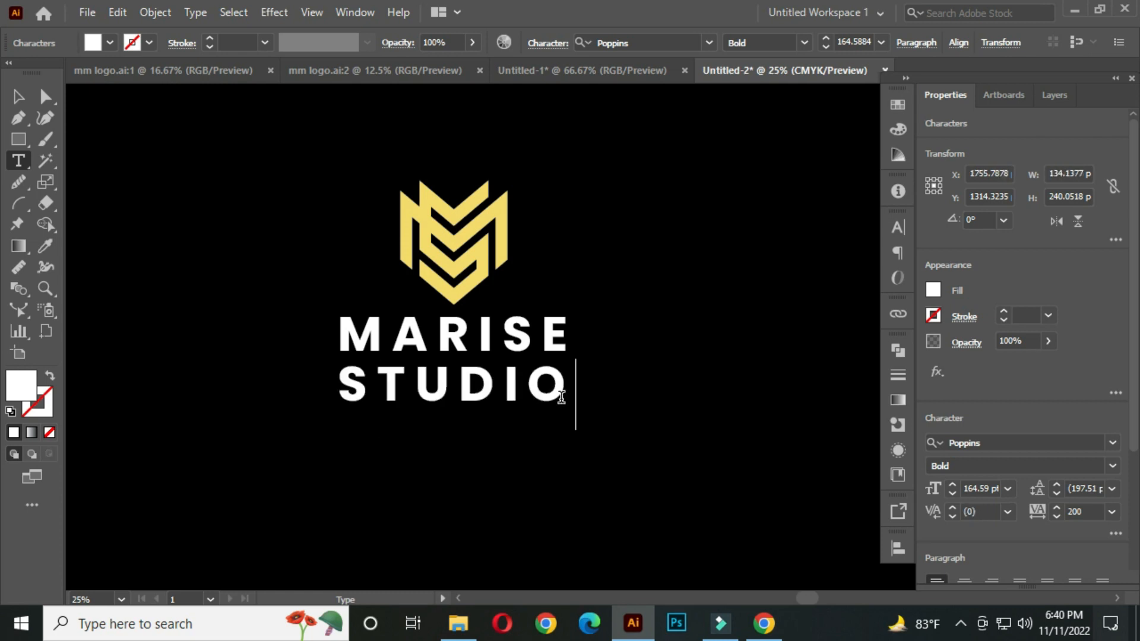
# Scale the STUDIO text down to about 77 pt and move it to the middle beneath MARISE.
pyautogui.click(18, 97)
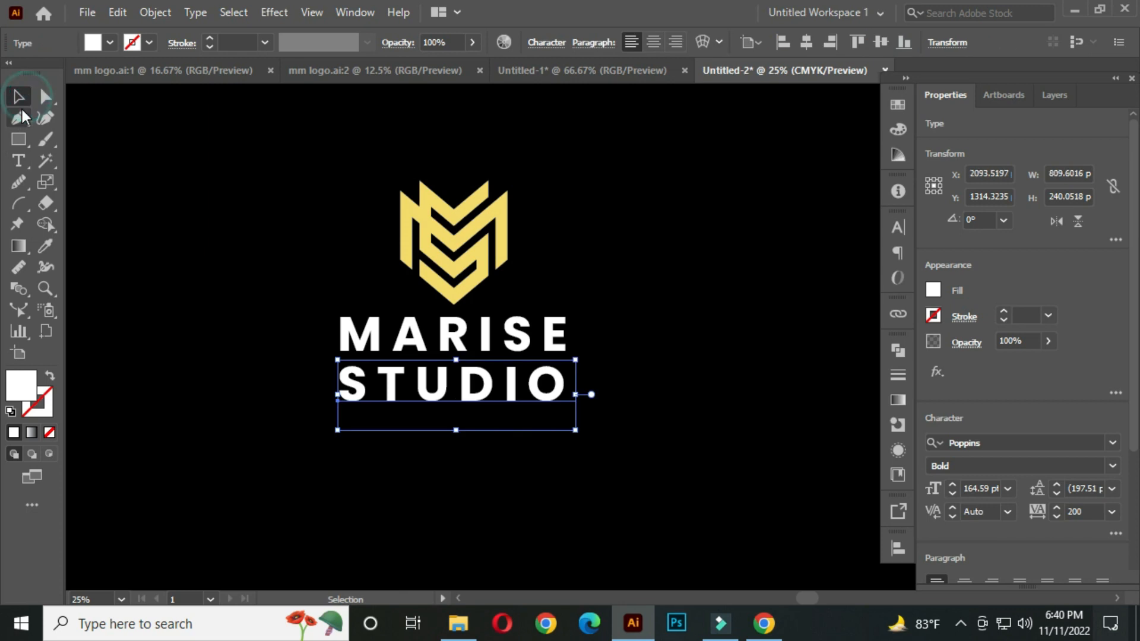
pyautogui.moveTo(573, 430); pyautogui.dragTo(468, 390)
pyautogui.moveTo(380, 385); pyautogui.dragTo(462, 386)
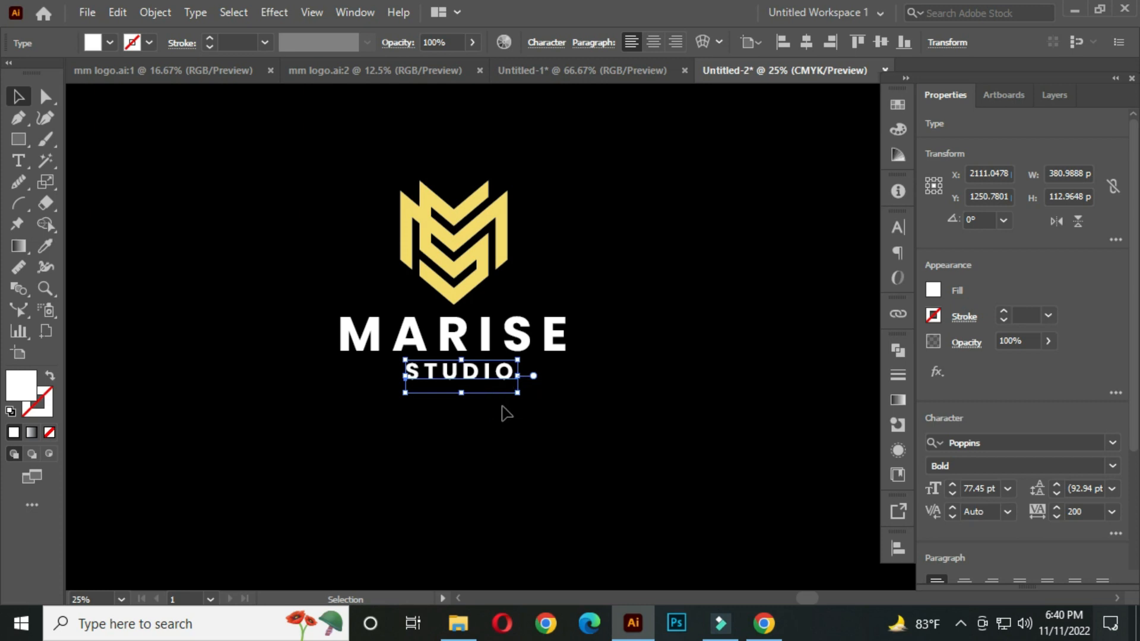
pyautogui.click(483, 419)
# Set the tracking of the STUDIO text to 500 and shift it slightly left beneath MARISE.
pyautogui.click(469, 383)
pyautogui.click(474, 376)
pyautogui.click(1091, 510)
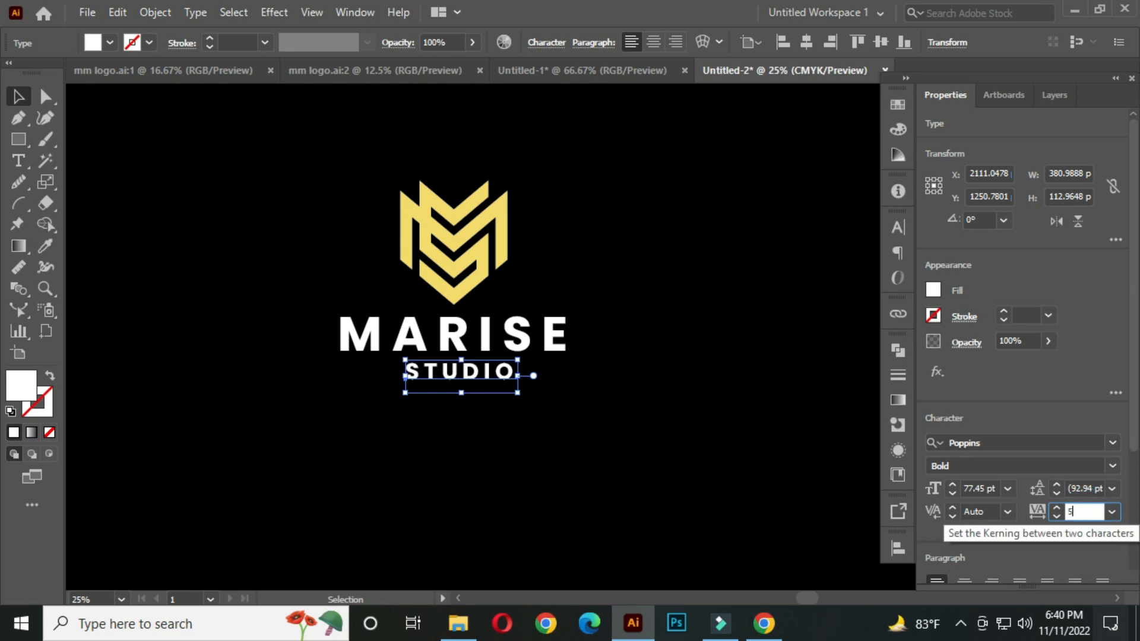
pyautogui.write('500')
pyautogui.click(441, 439)
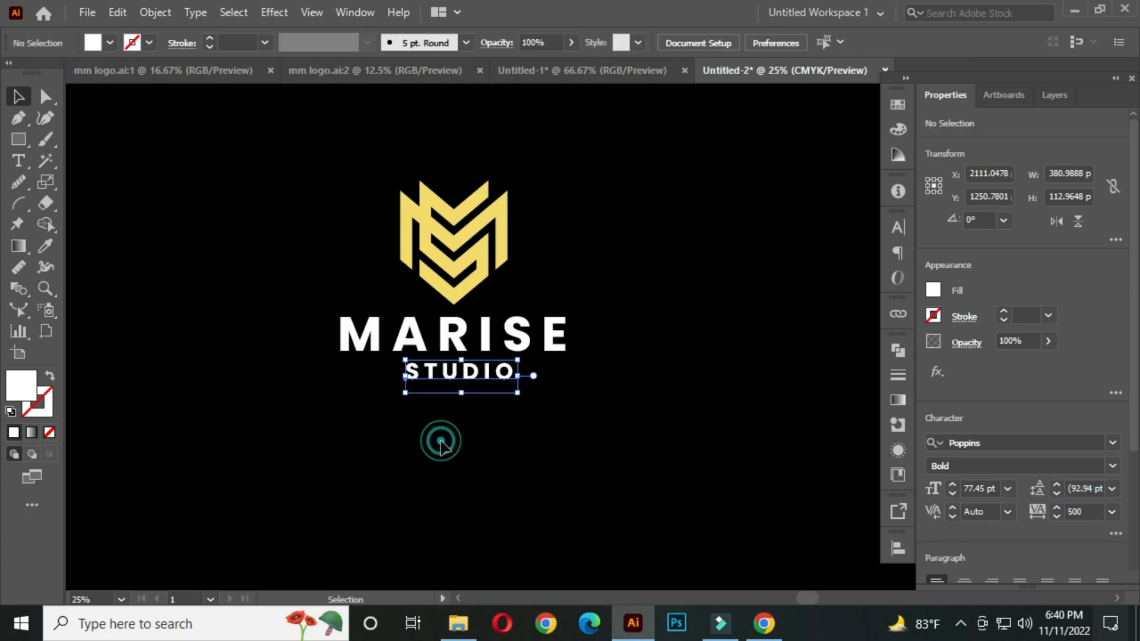
pyautogui.moveTo(483, 379); pyautogui.dragTo(468, 378)
pyautogui.click(484, 421)
# Align the MARISE and STUDIO texts to each other by their horizontal centres.
pyautogui.moveTo(588, 440); pyautogui.dragTo(464, 319)
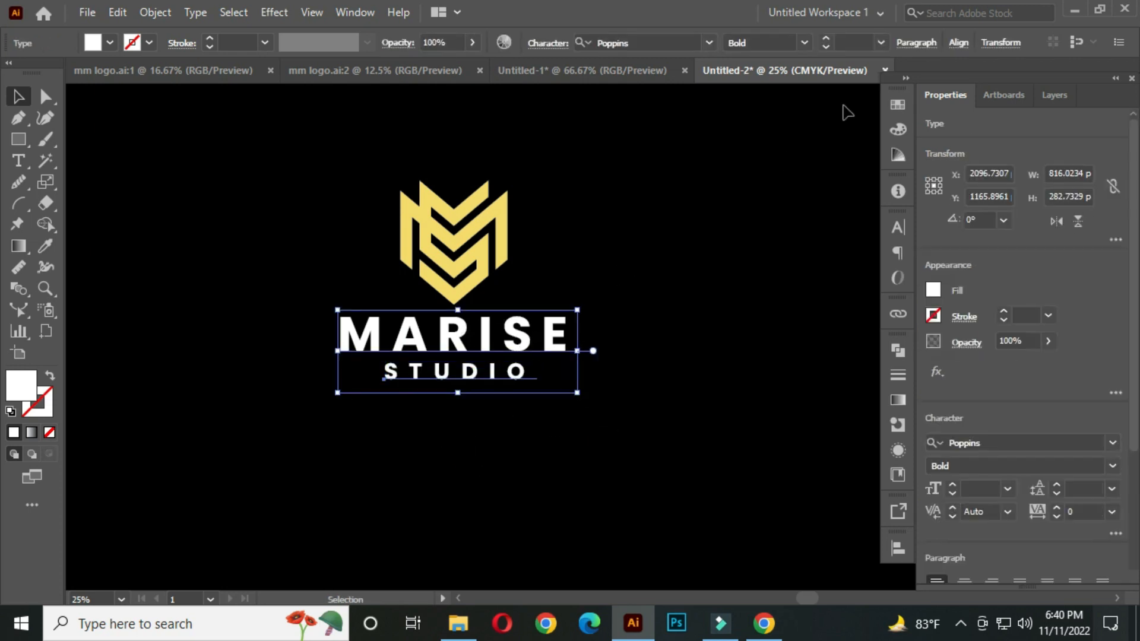
pyautogui.click(957, 43)
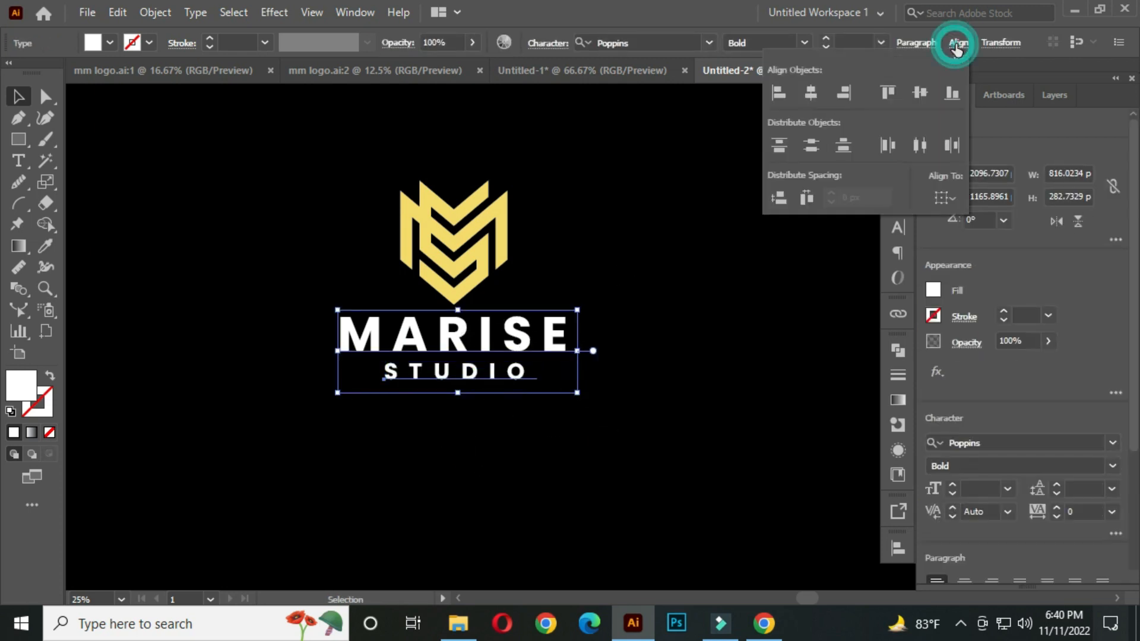
pyautogui.click(809, 92)
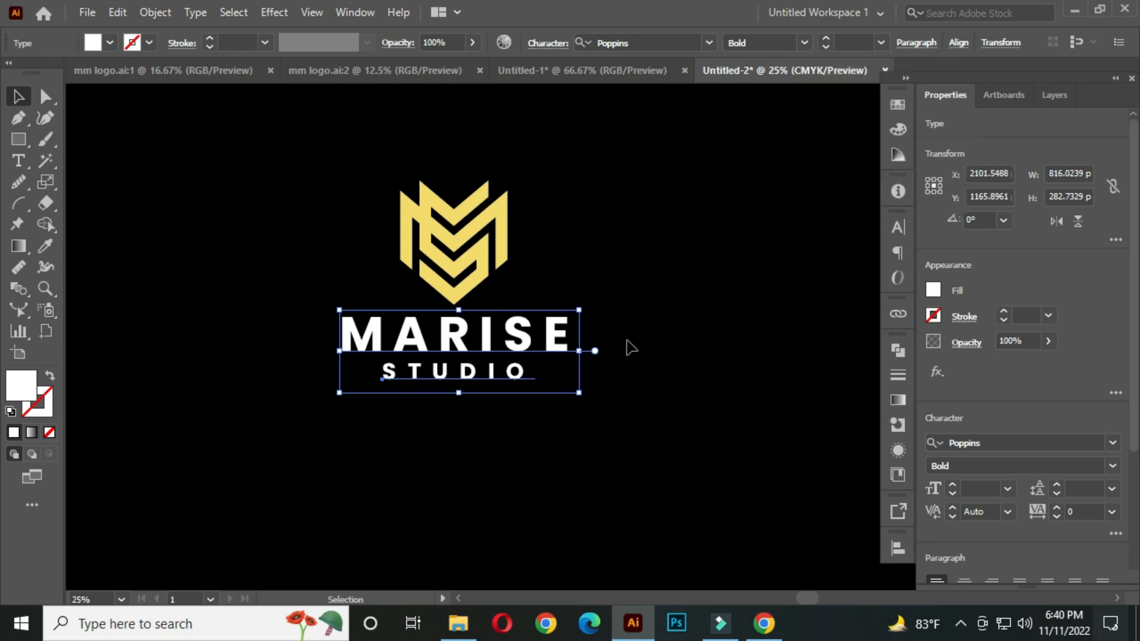
# Align the yellow logo and both text lines on a common horizontal centre and leave everything deselected.
pyautogui.click(292, 262)
pyautogui.moveTo(275, 162); pyautogui.dragTo(573, 419)
pyautogui.click(598, 42)
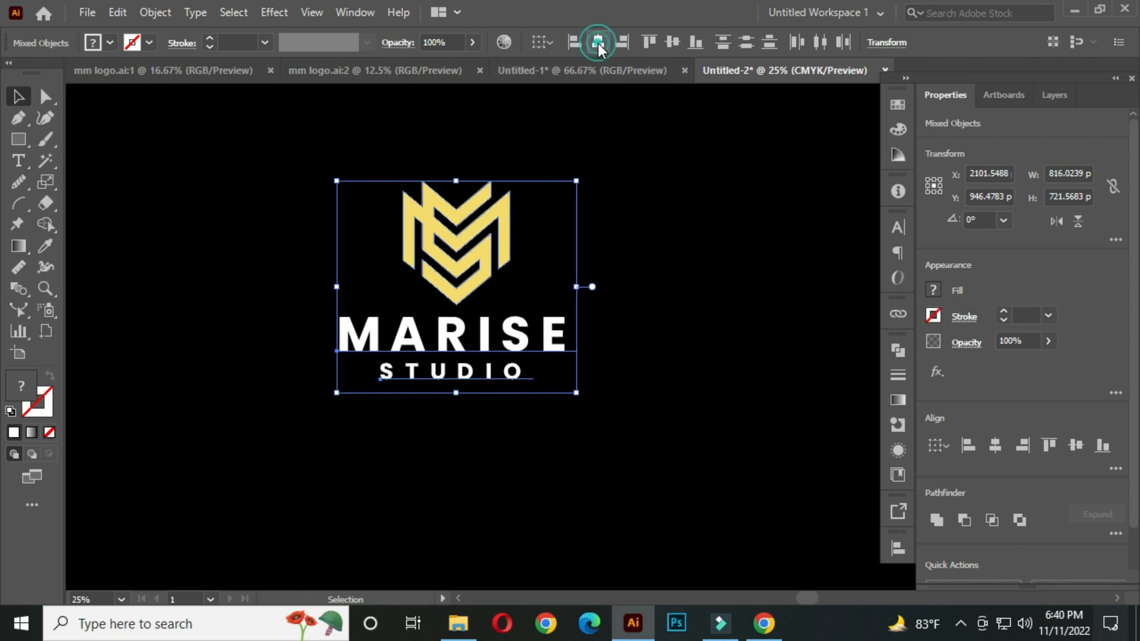
pyautogui.click(624, 254)
pyautogui.click(523, 345)
pyautogui.click(623, 384)
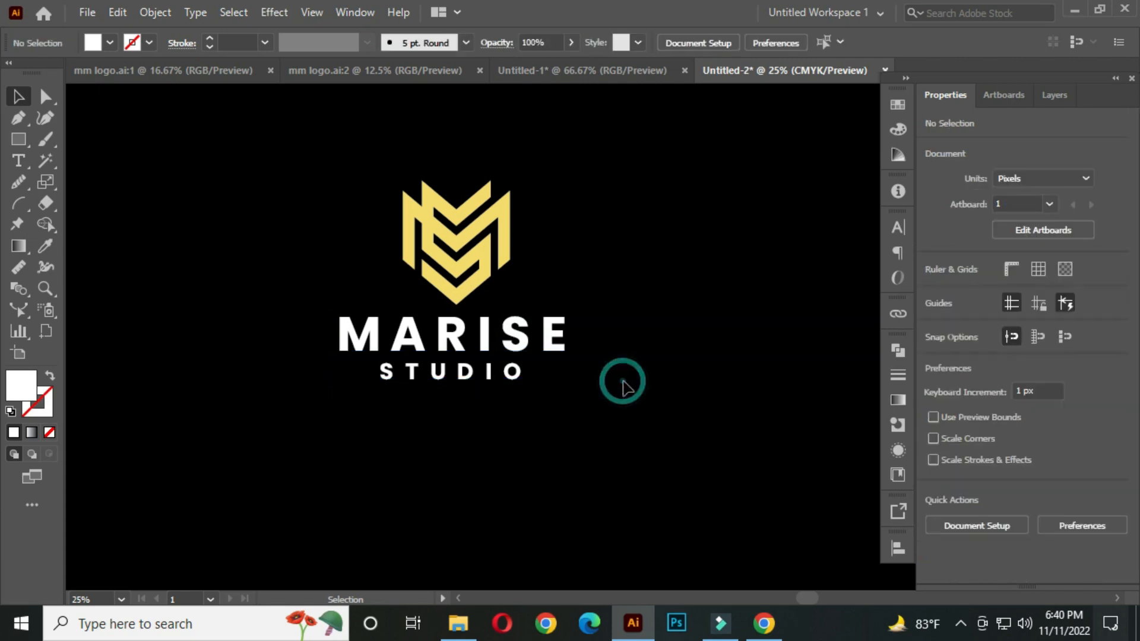